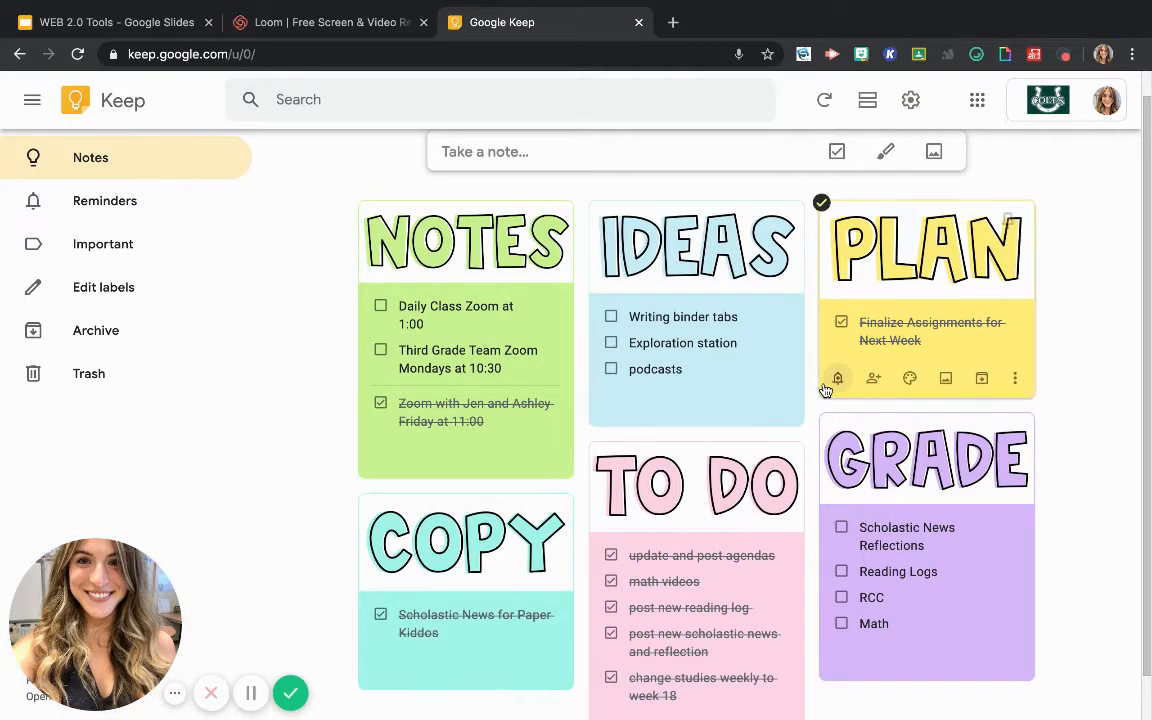
# Step: Start a new note titled "Grad School"
pyautogui.scroll(1, 850, 390)
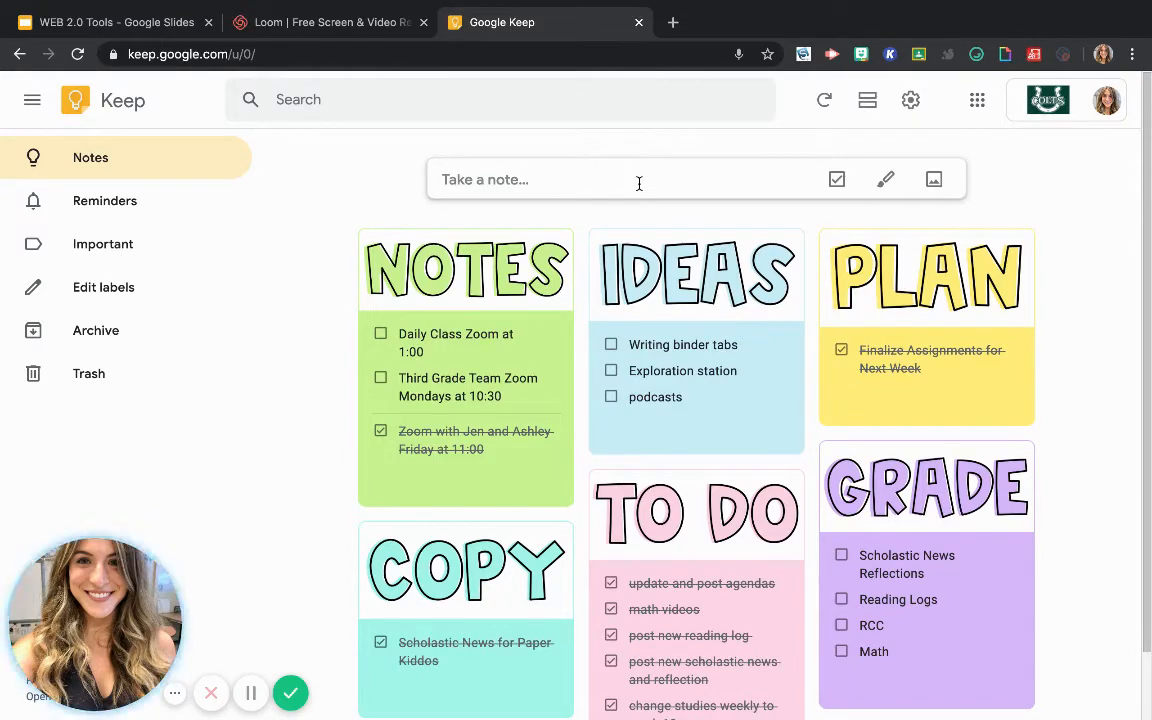
pyautogui.click(557, 180)
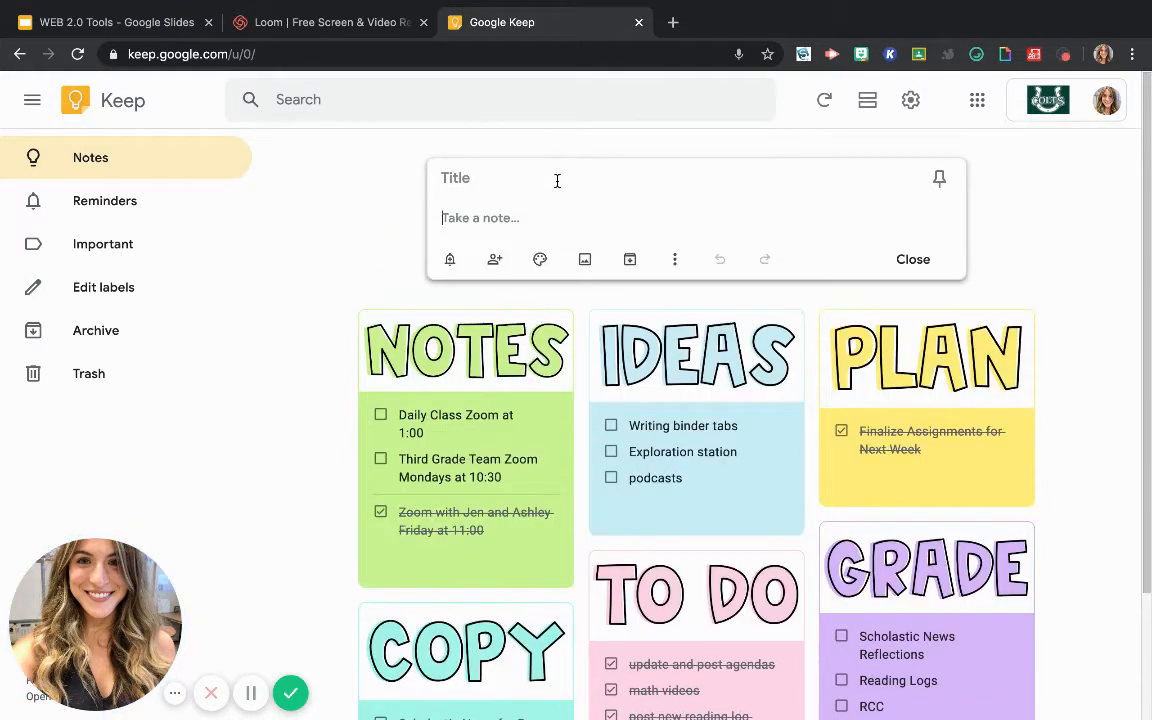
pyautogui.click(507, 185)
pyautogui.write('Grad School')
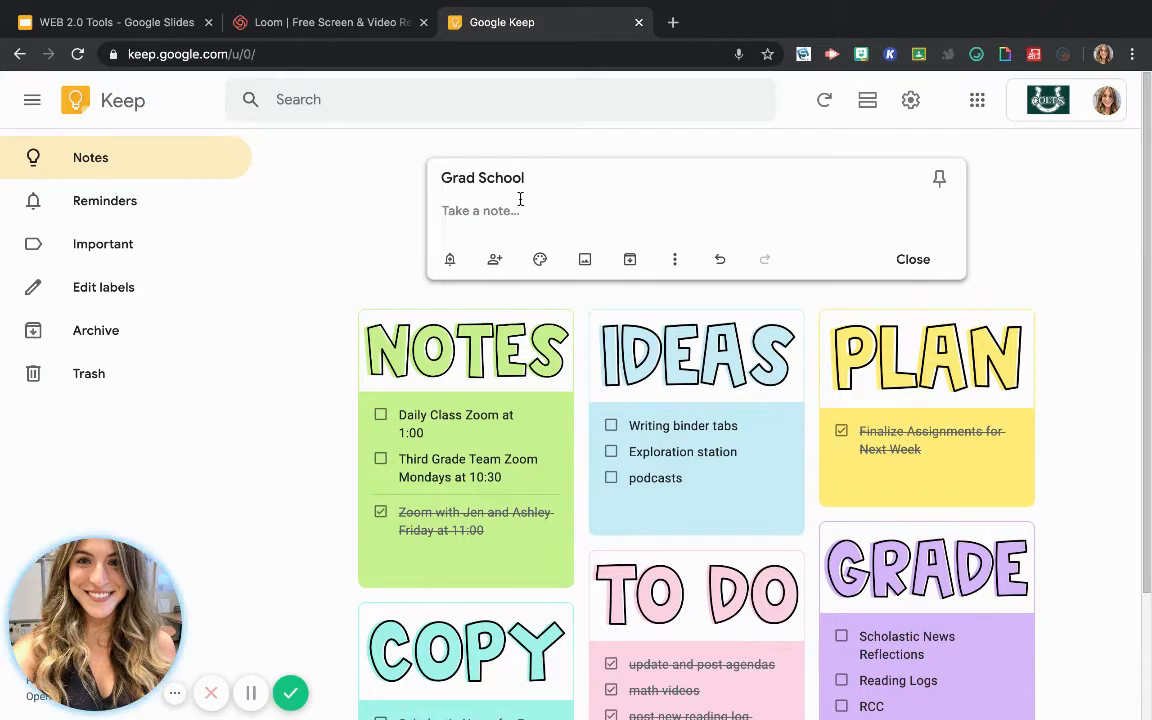
# Step: Turn the note into a checklist with the items "Project Due Tues", "Quiz" and "Discussion Post", and close it
pyautogui.click(677, 261)
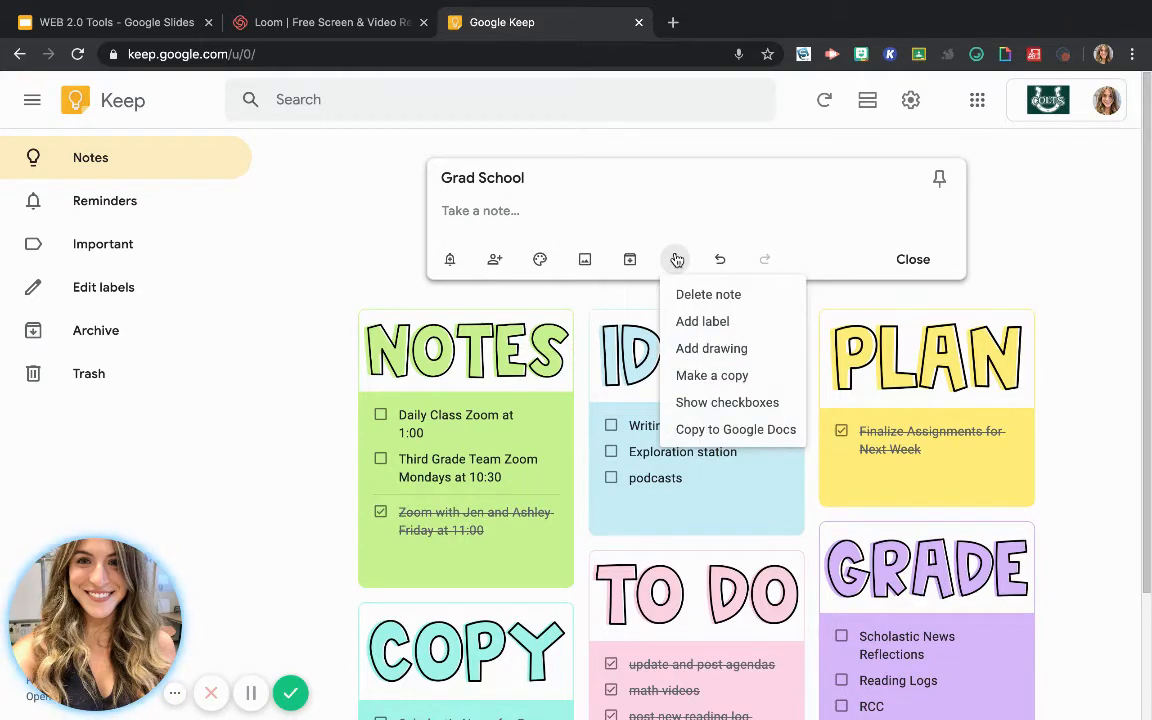
pyautogui.click(752, 410)
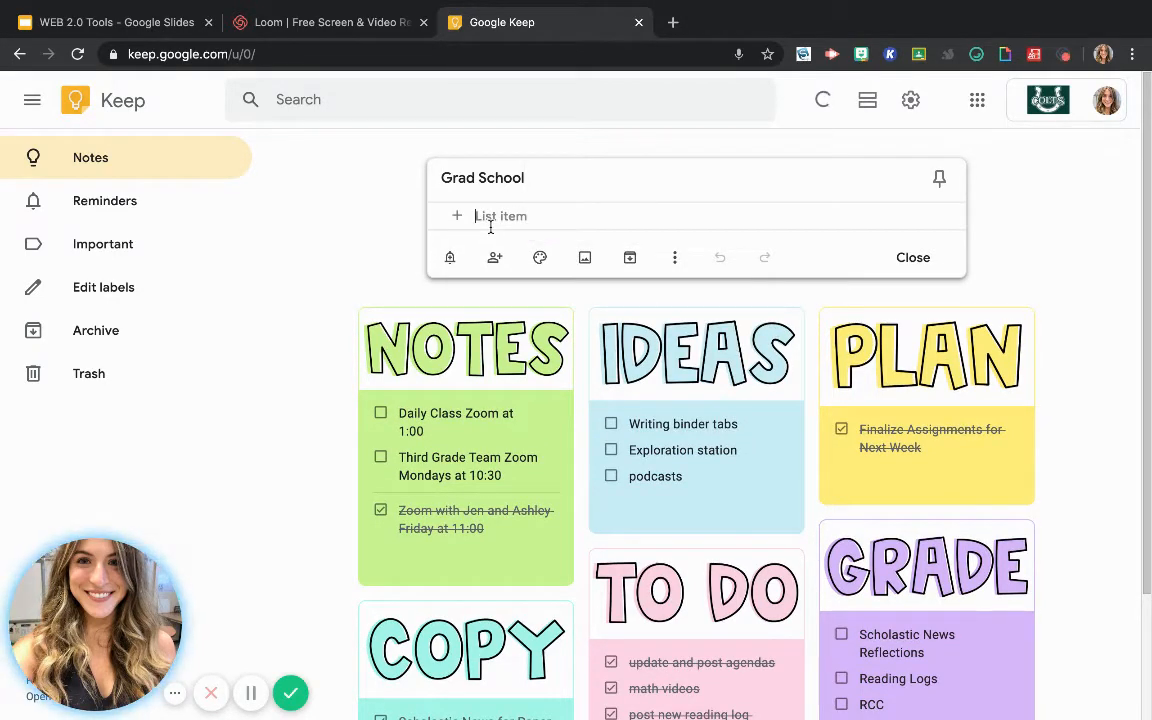
pyautogui.write('Projec')
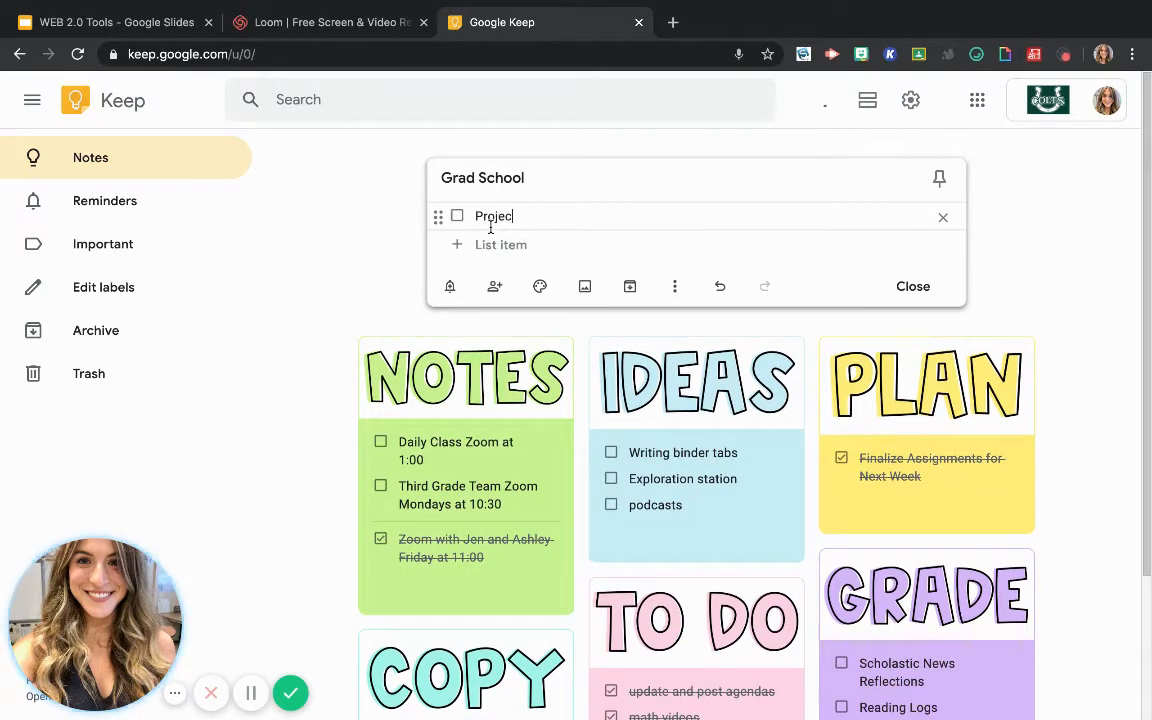
pyautogui.write('t Due Tues')
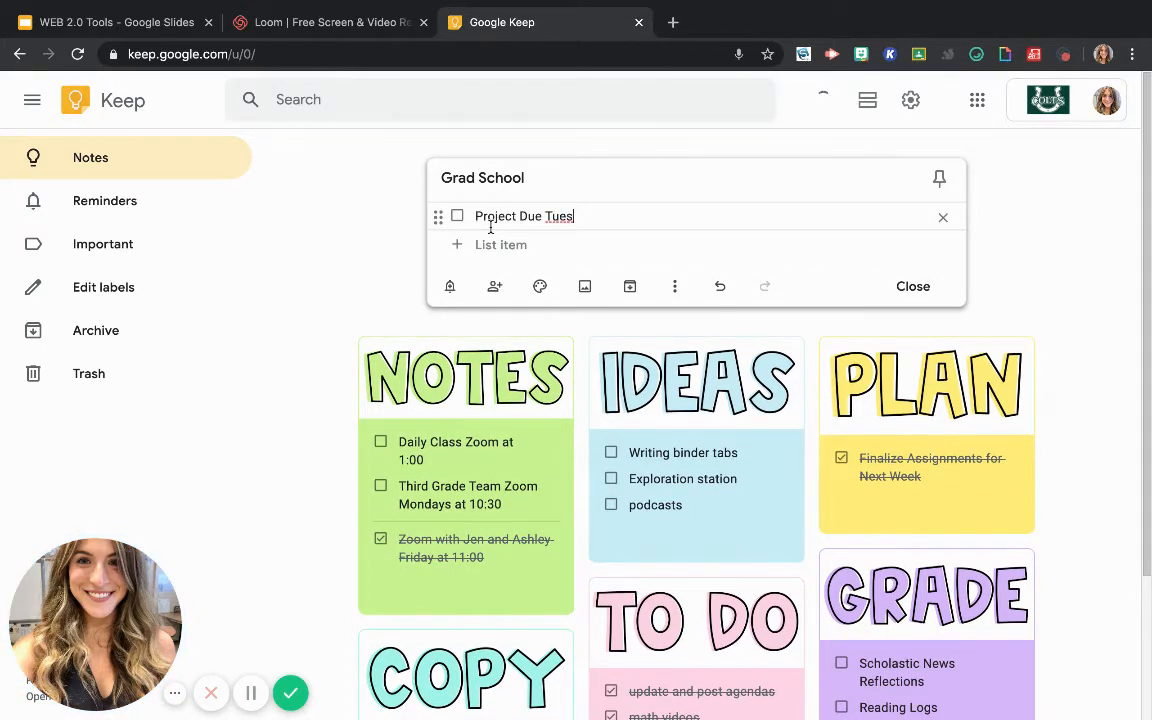
pyautogui.press('Return')
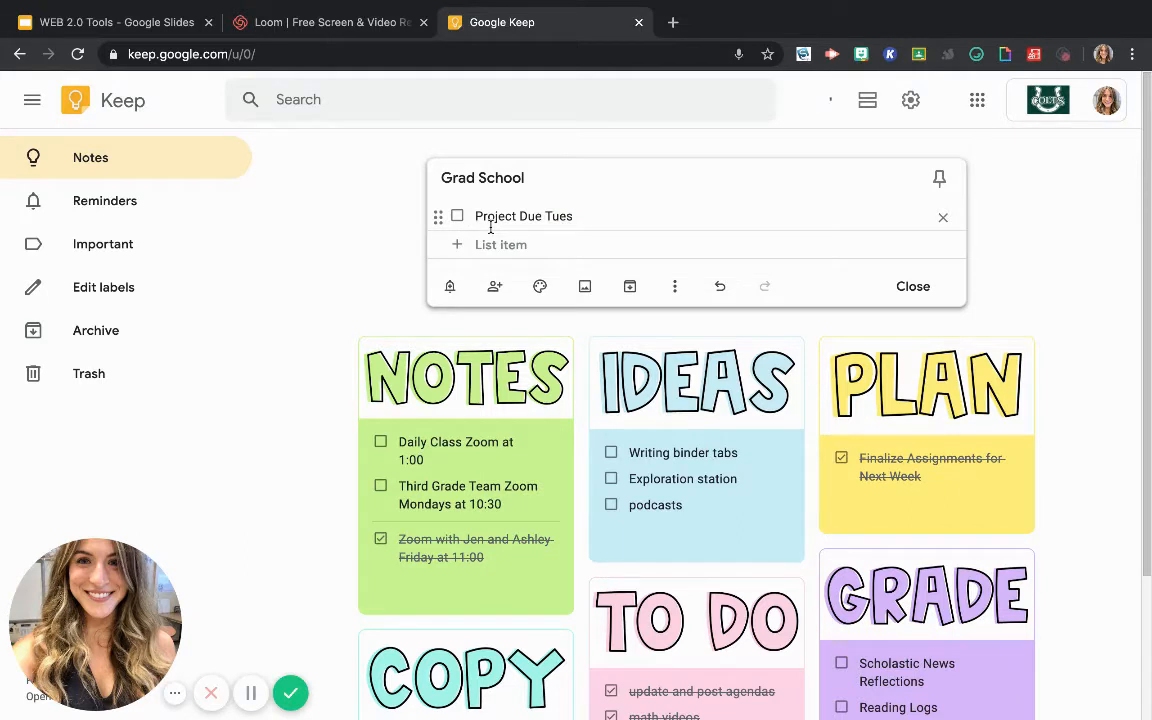
pyautogui.write('Qui')
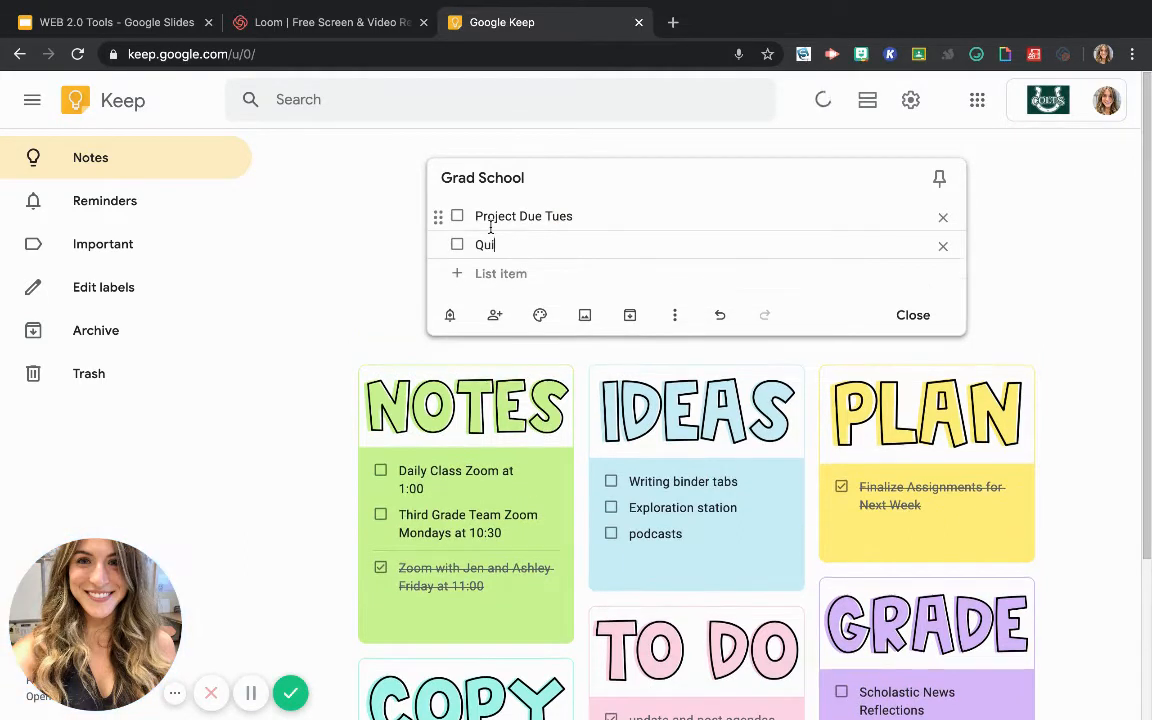
pyautogui.write('z')
pyautogui.press('Return')
pyautogui.write('Discussion Post')
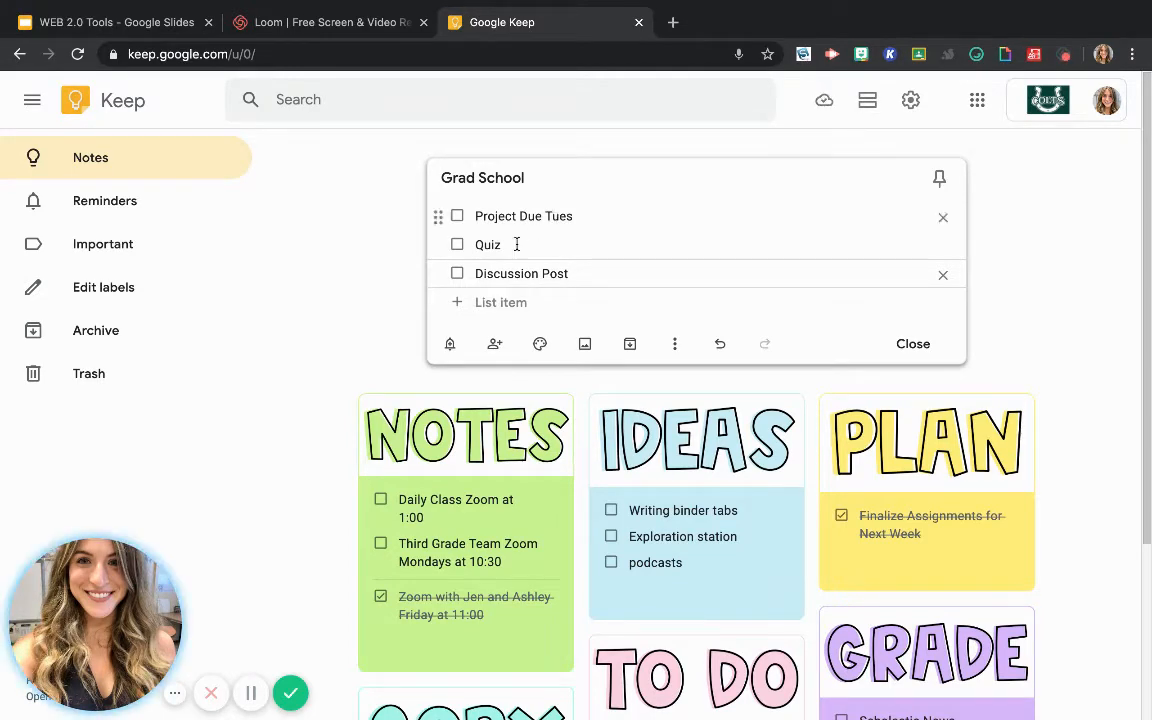
pyautogui.click(406, 276)
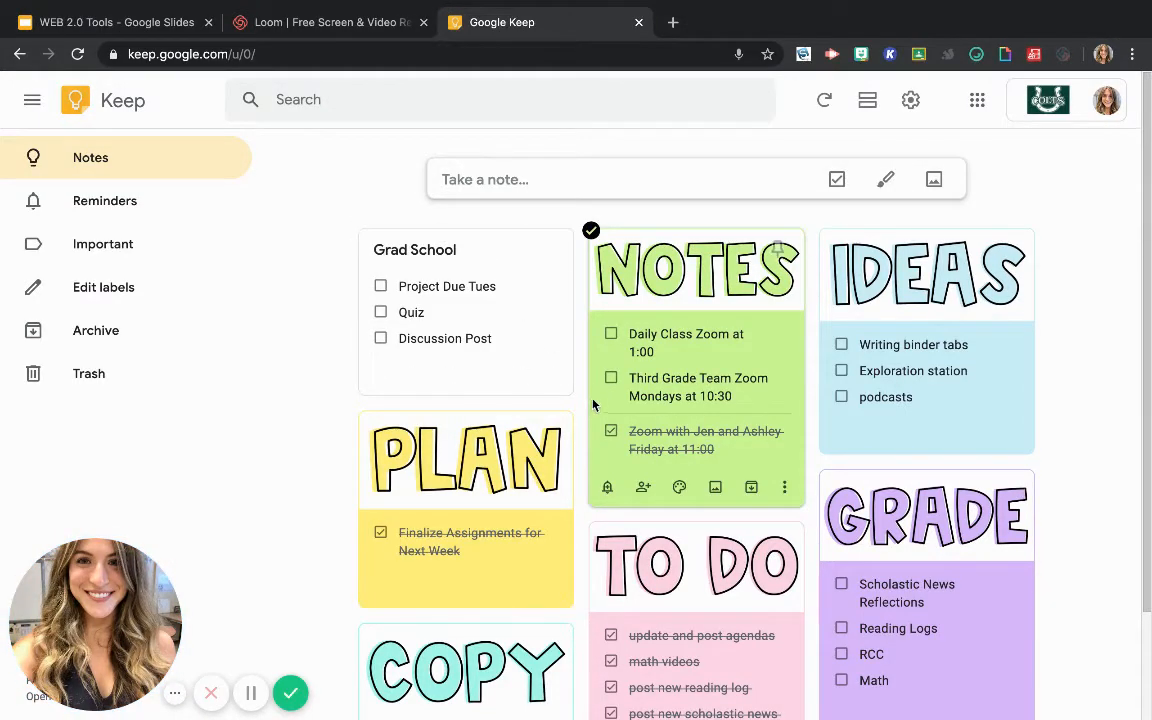
# Step: Check off all three items in the Grad School note, and uncheck "Project Due Tues" and "Quiz" again
pyautogui.click(381, 288)
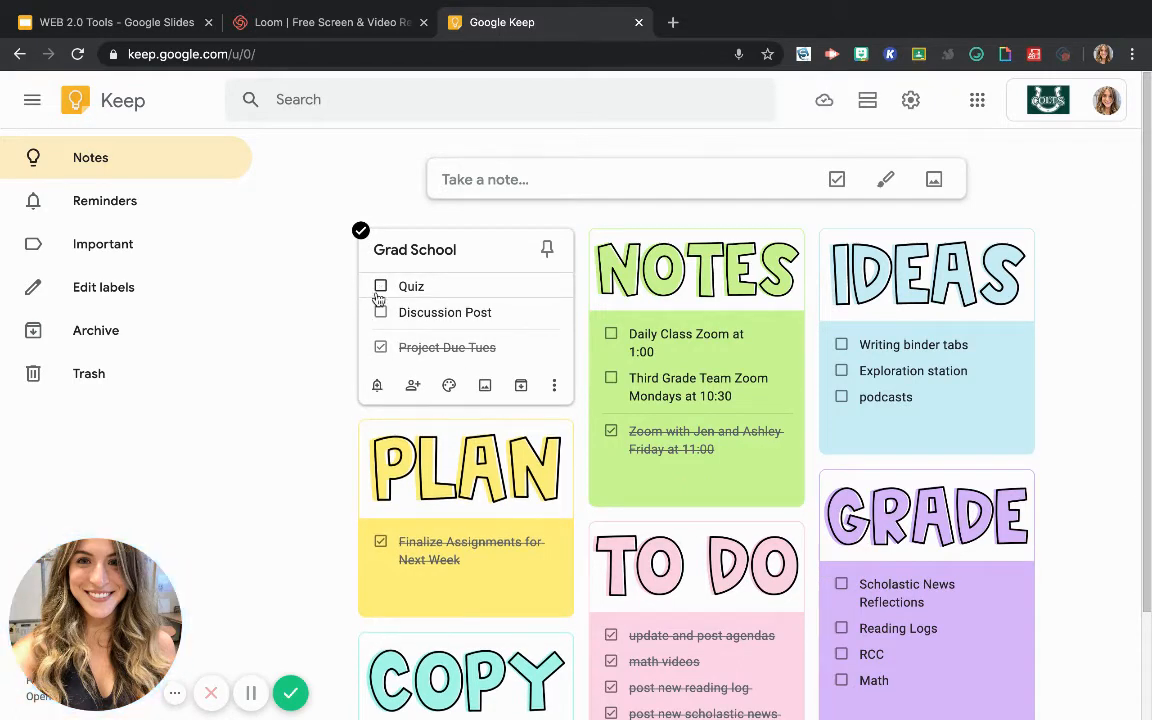
pyautogui.click(381, 288)
pyautogui.click(381, 288)
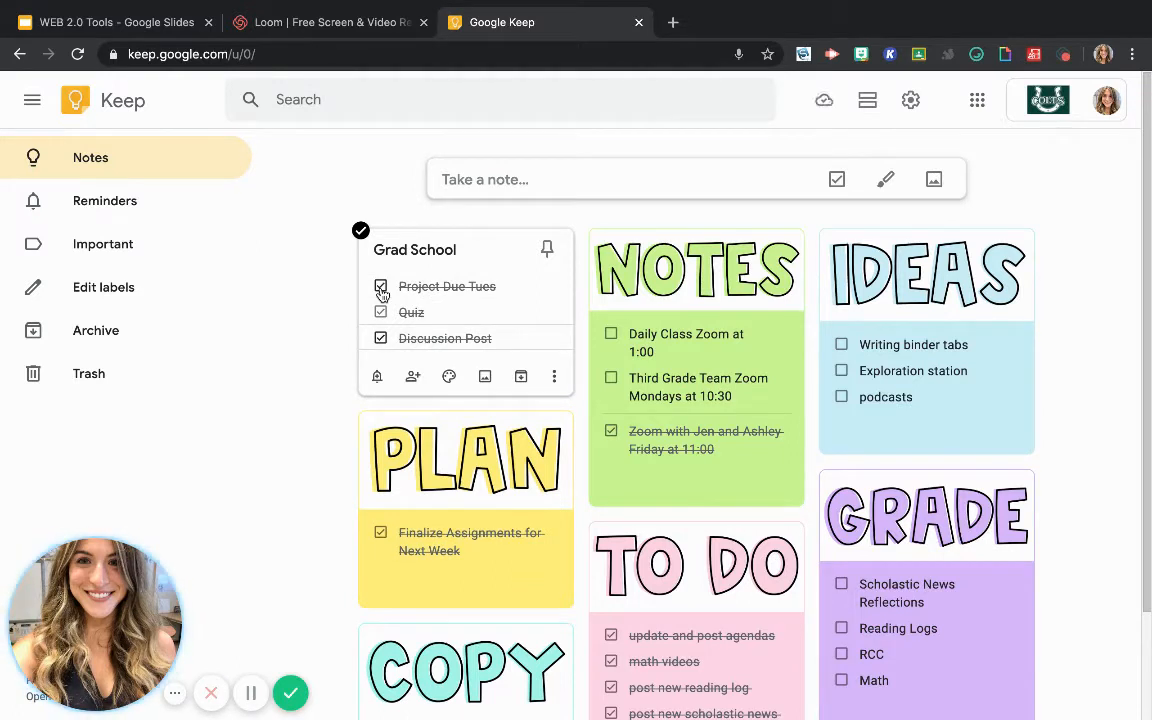
pyautogui.click(381, 288)
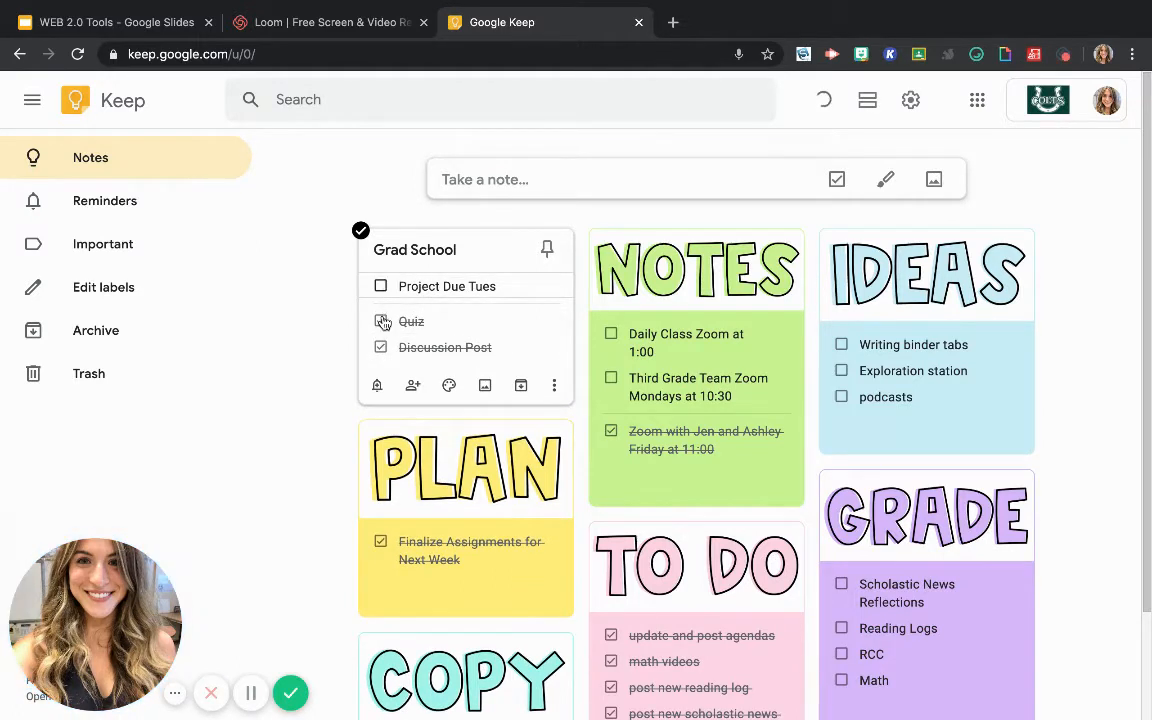
pyautogui.click(382, 321)
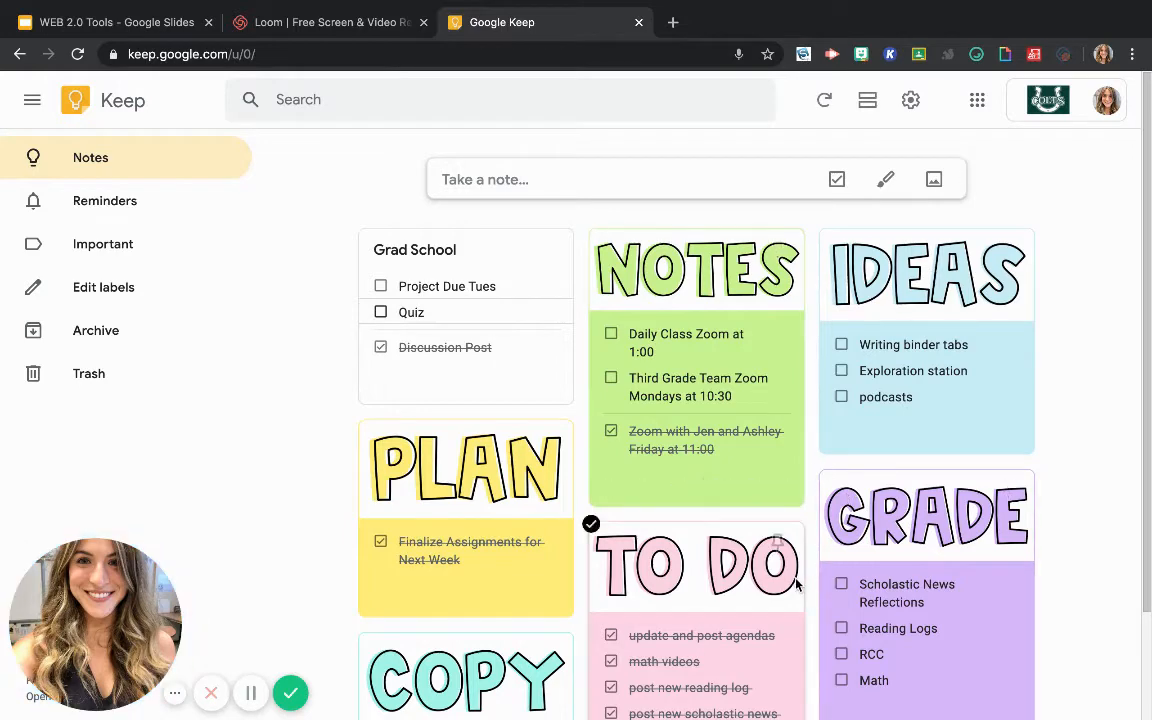
pyautogui.scroll(-1, 798, 585)
pyautogui.scroll(-2, 798, 585)
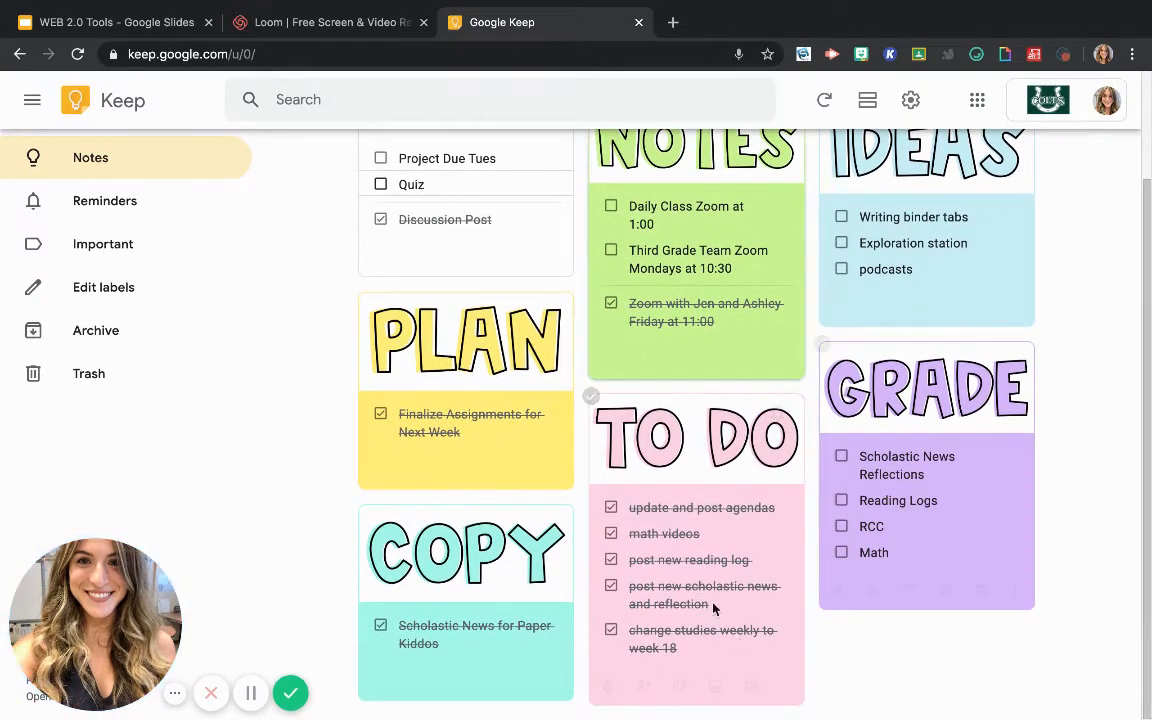
pyautogui.scroll(3, 697, 582)
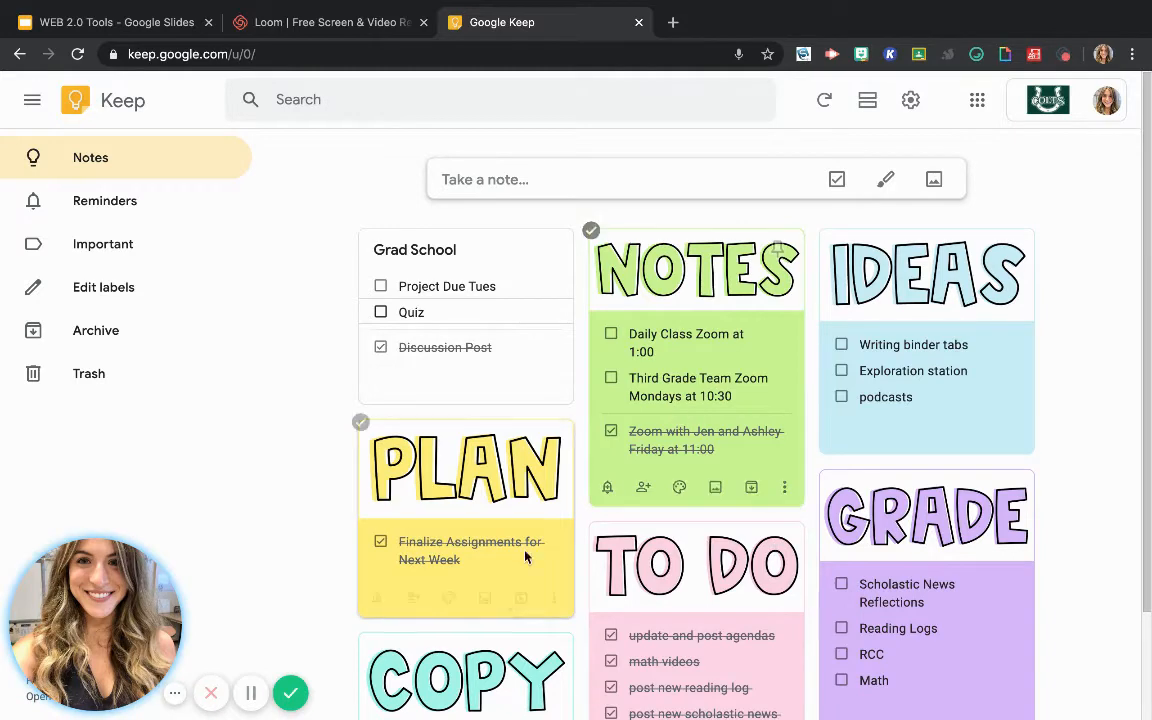
pyautogui.scroll(-2, 528, 553)
pyautogui.scroll(2, 650, 380)
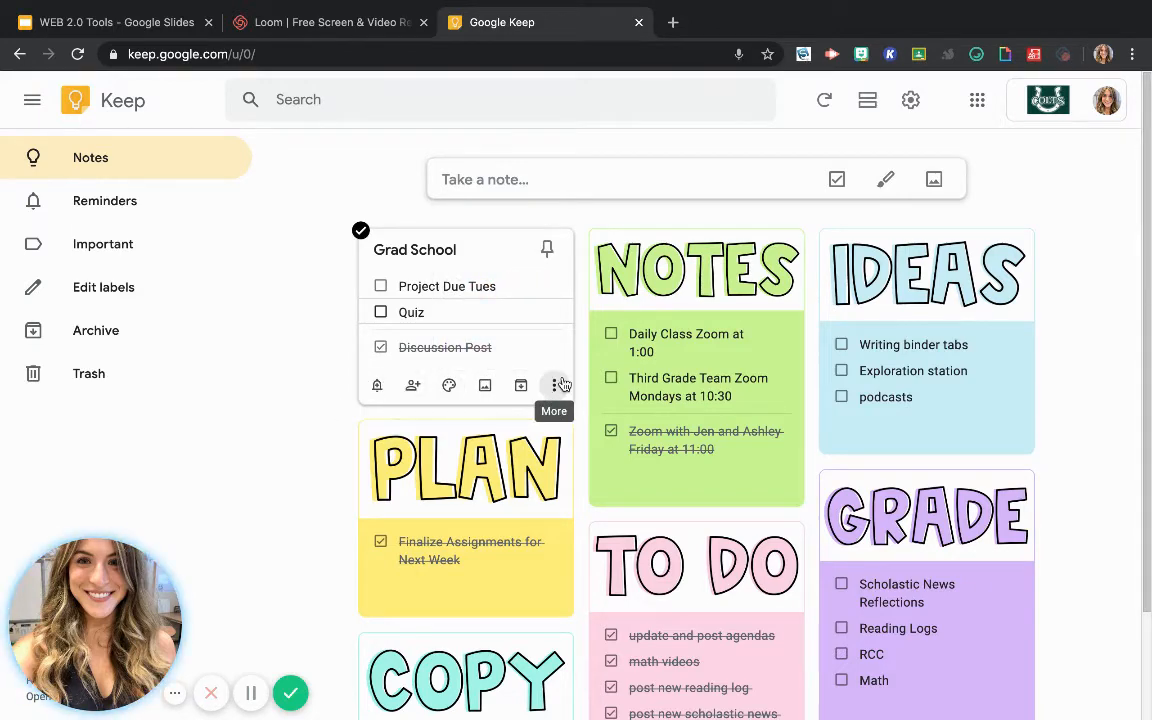
# Step: Open the Grad School note and change its background colour to brown
pyautogui.click(499, 256)
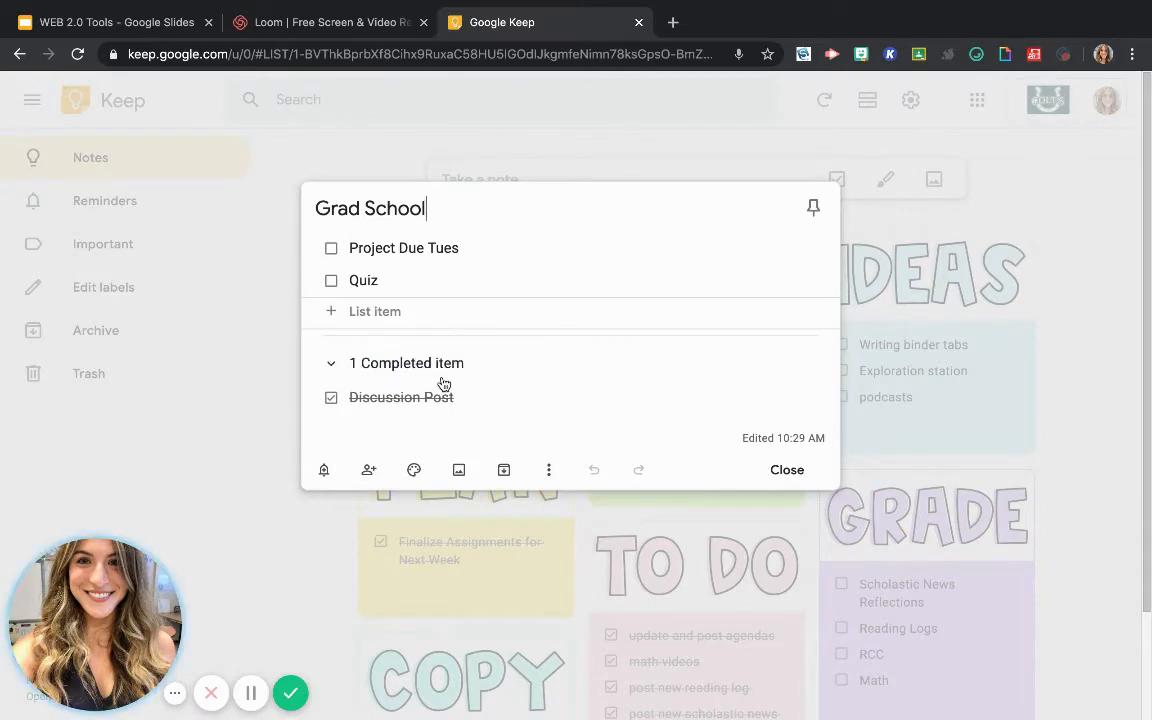
pyautogui.moveTo(416, 471)
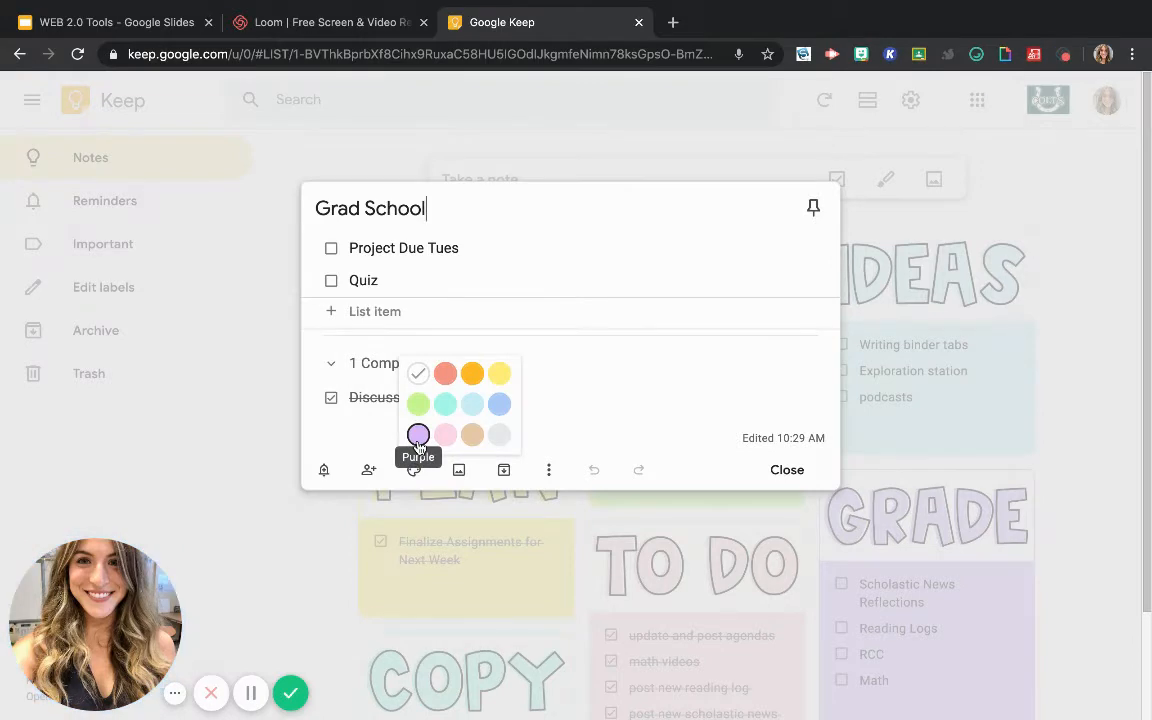
pyautogui.click(470, 437)
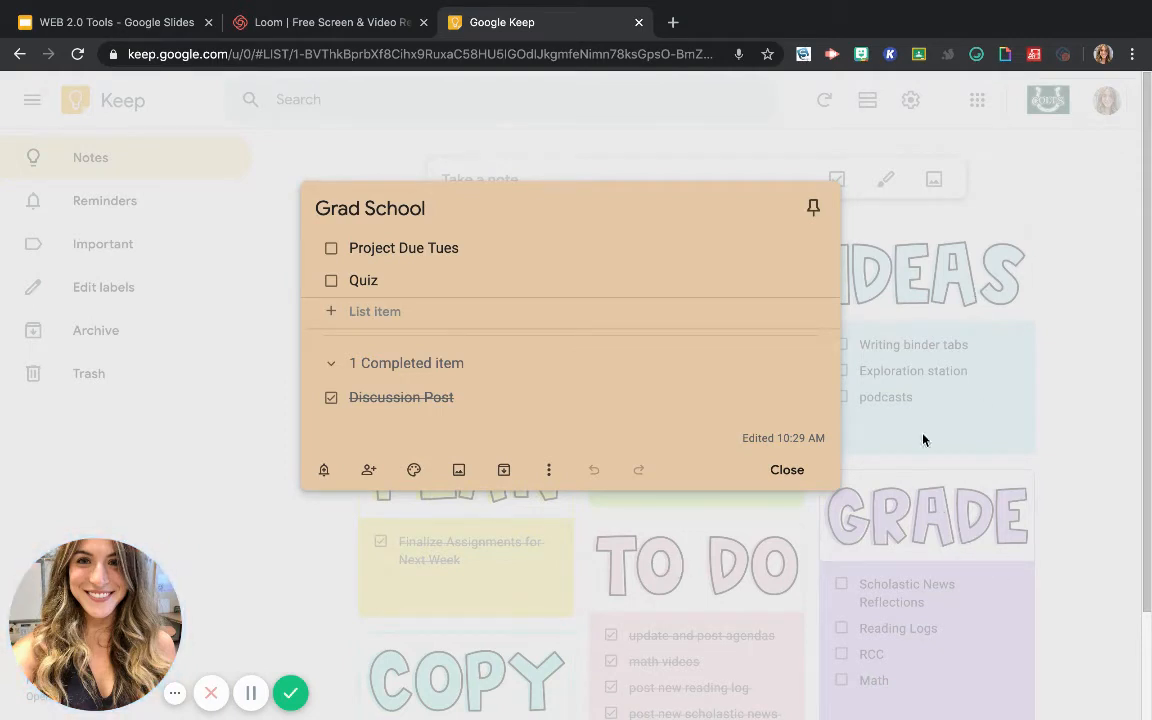
# Step: Add the cartoon avatar image without the #GOALS text, a PNG from the Downloads folder, to the Grad School note
pyautogui.click(459, 470)
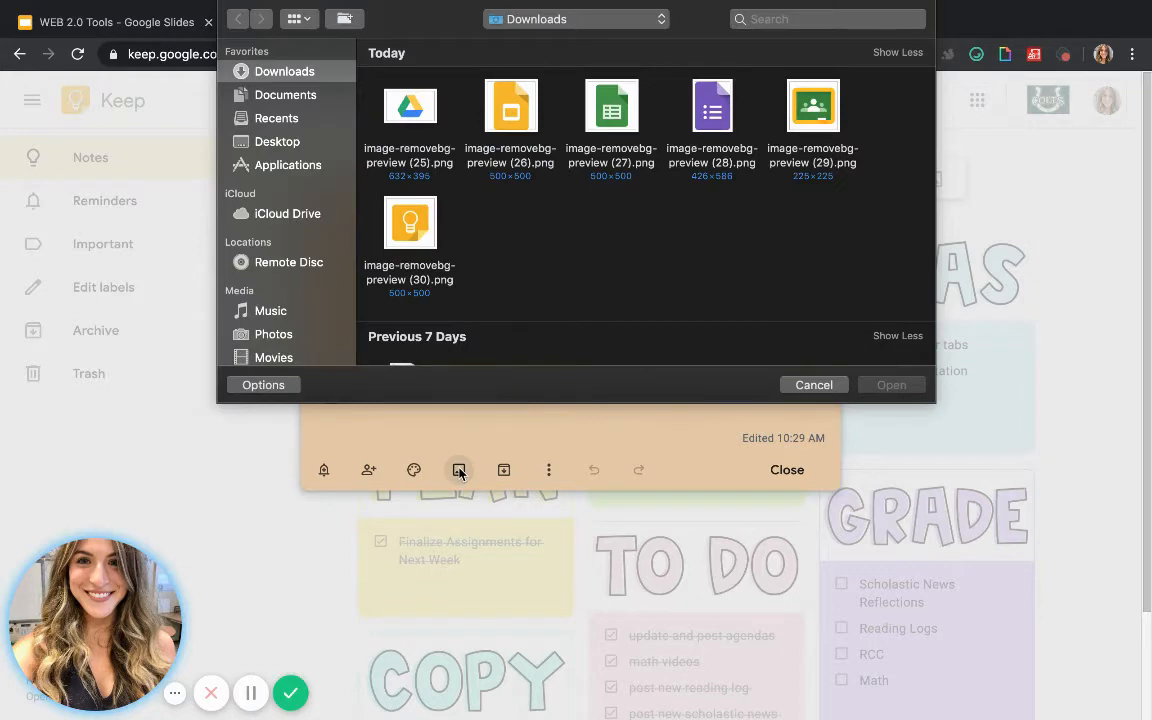
pyautogui.scroll(-10, 538, 242)
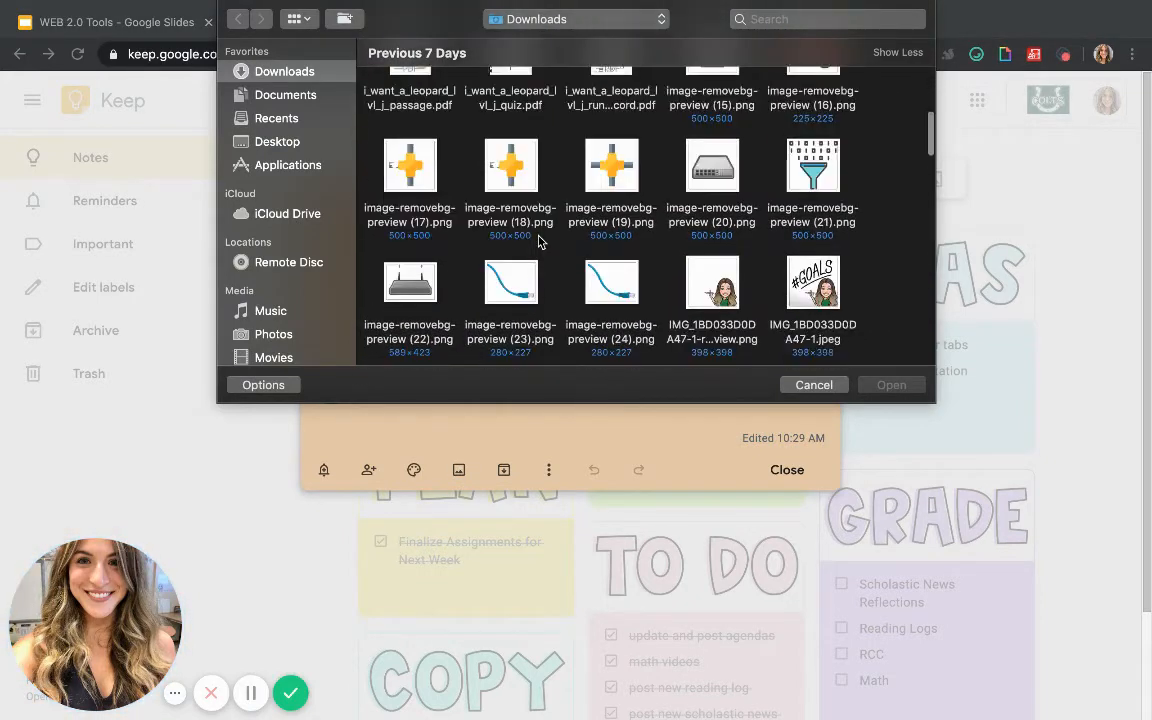
pyautogui.scroll(-3, 538, 242)
pyautogui.click(712, 152)
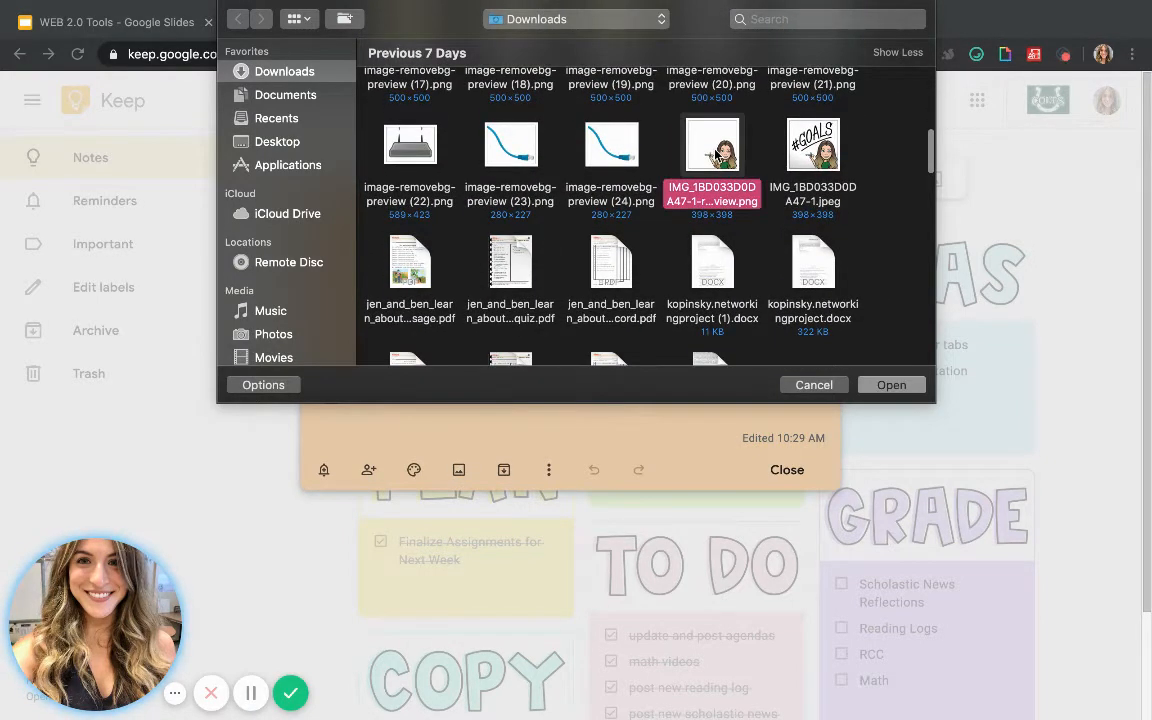
pyautogui.click(880, 385)
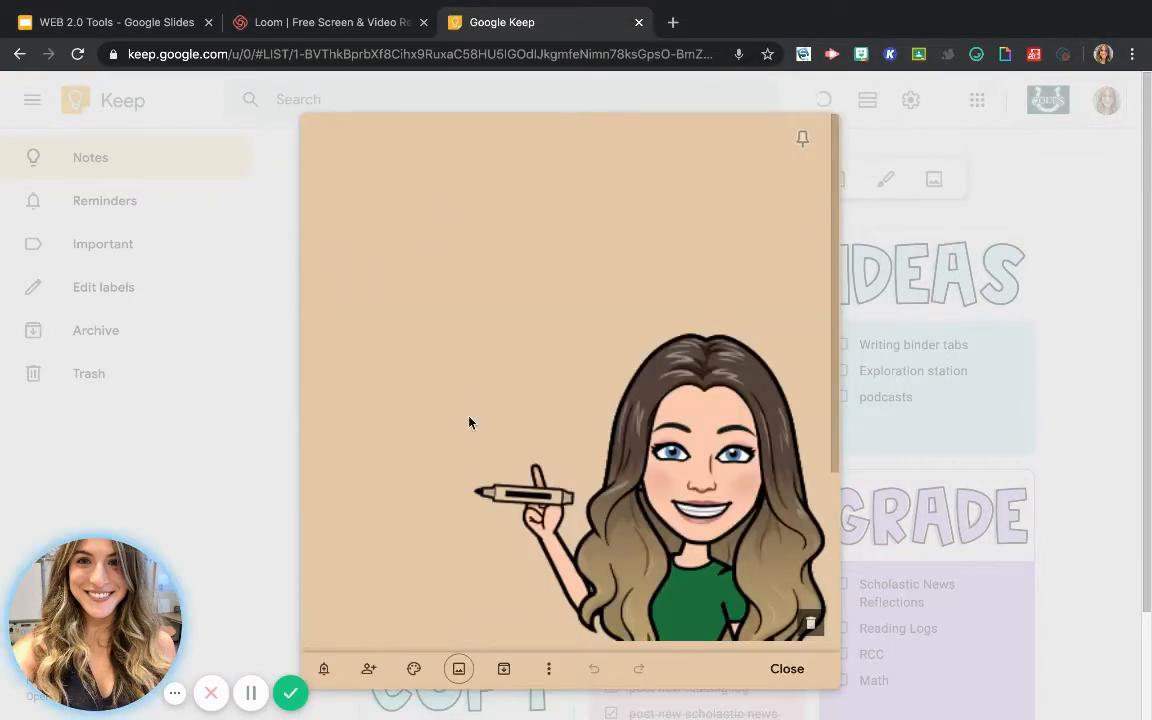
pyautogui.scroll(-1, 673, 566)
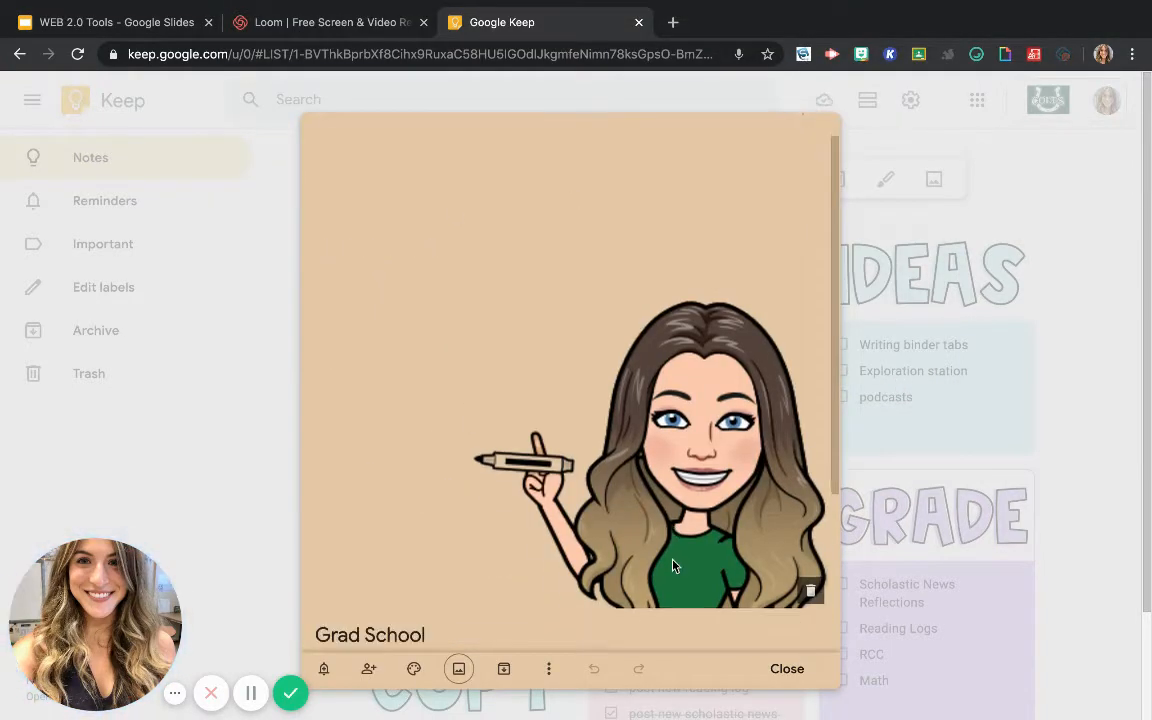
pyautogui.scroll(-3, 673, 566)
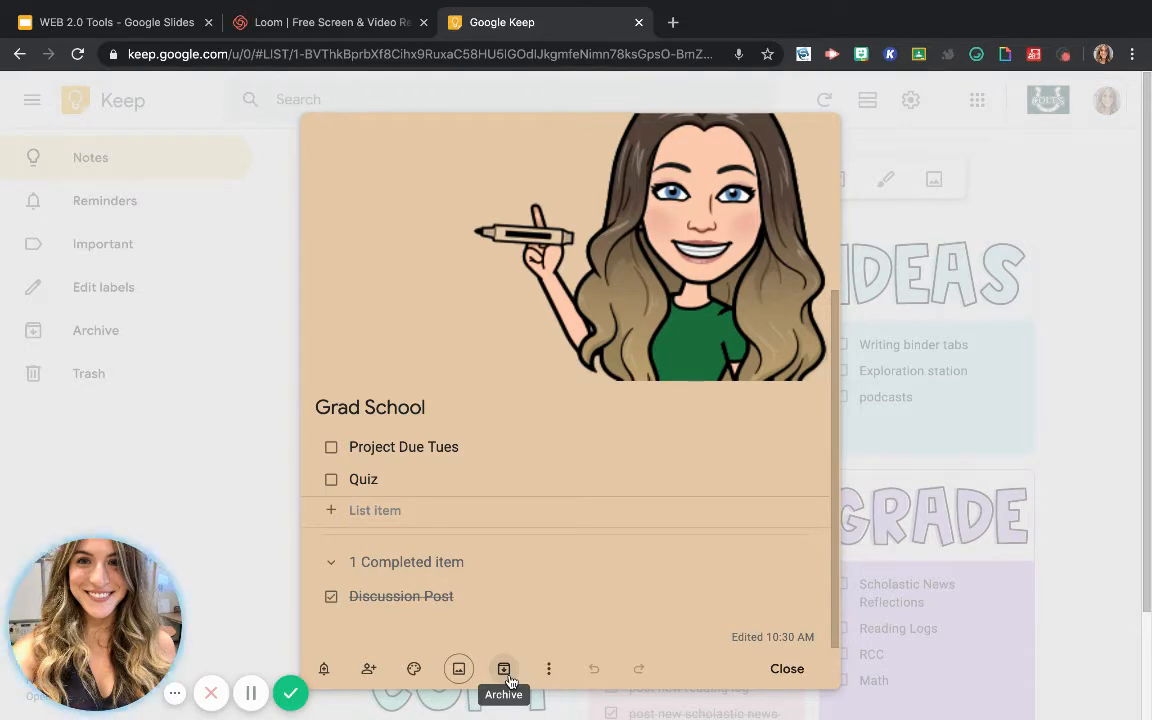
# Step: View the Grad School note's collaborator settings and save them without adding anyone
pyautogui.click(369, 672)
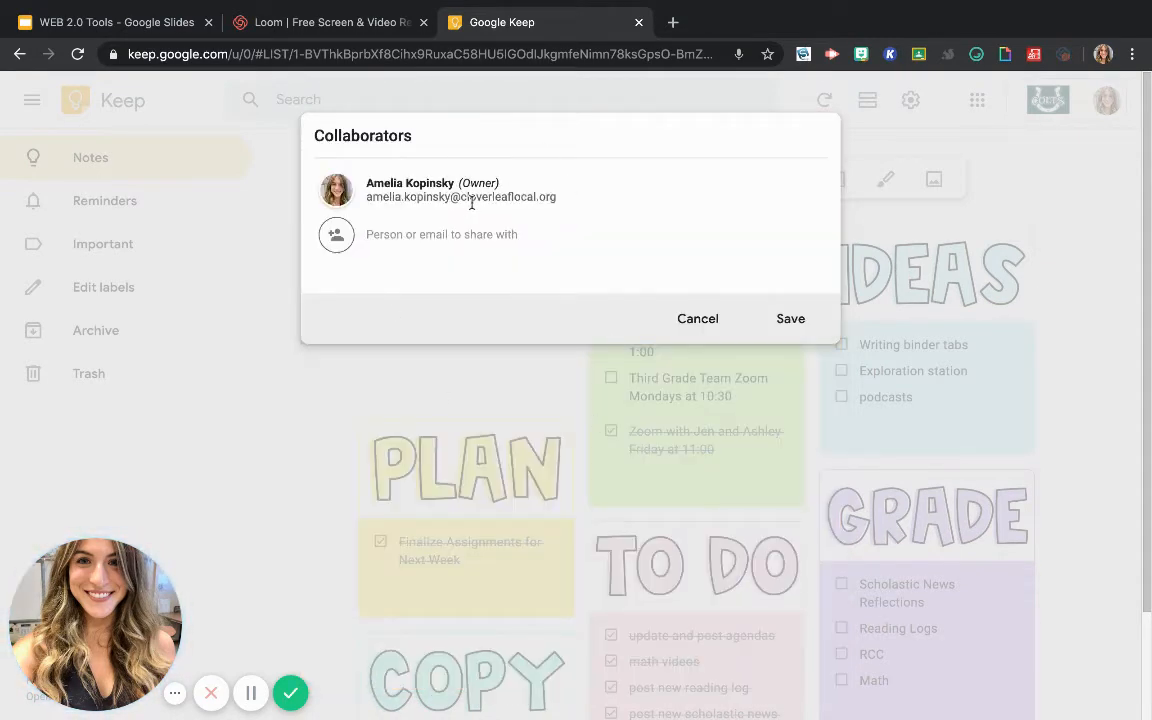
pyautogui.click(811, 322)
pyautogui.scroll(-1, 518, 555)
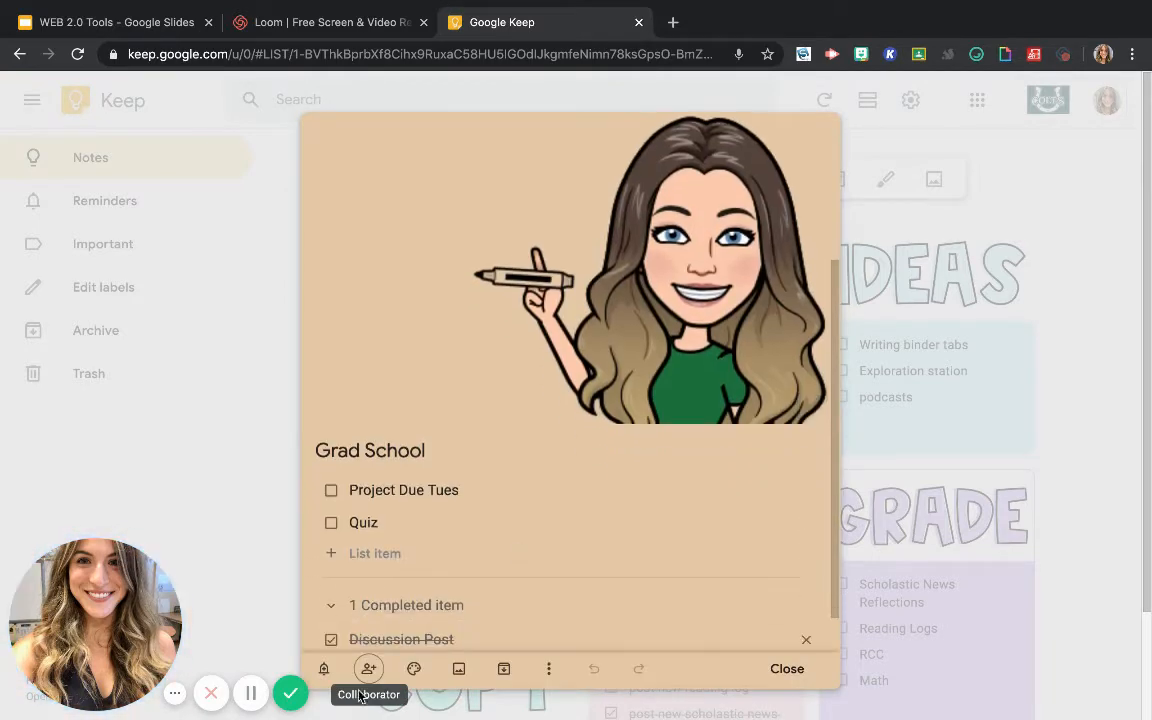
# Step: Add a next-week reminder to the Grad School note and change its date to Jun 23, 2020, at 8:00 AM
pyautogui.click(326, 672)
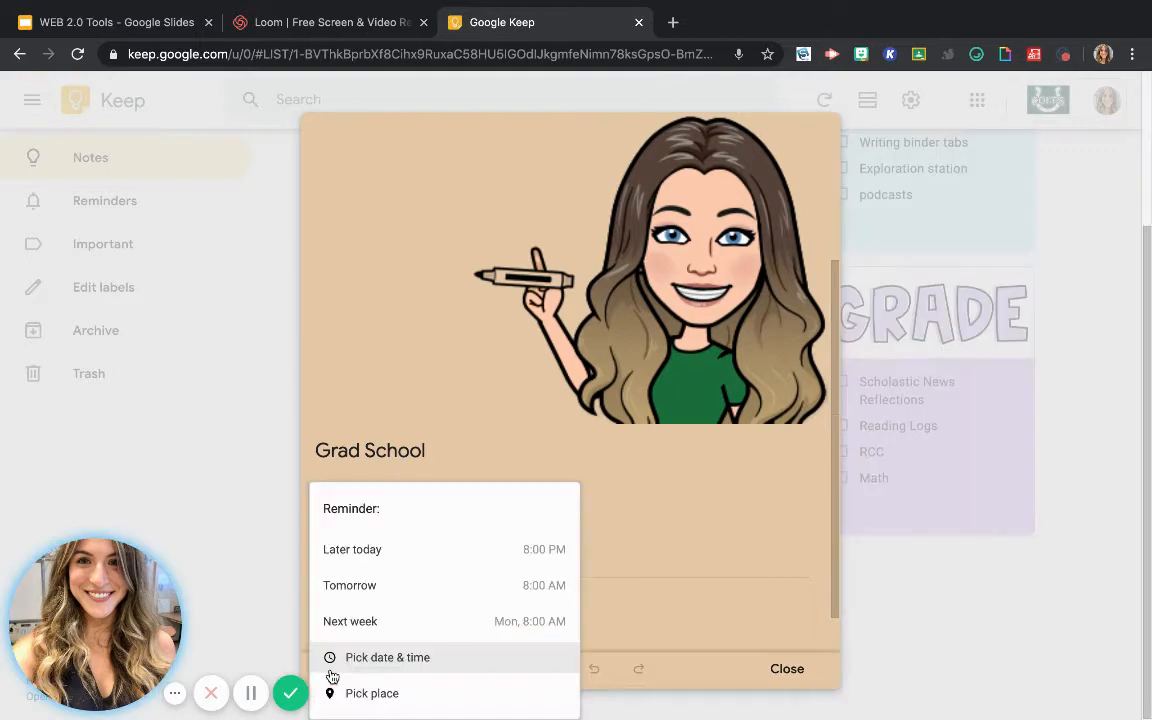
pyautogui.click(489, 622)
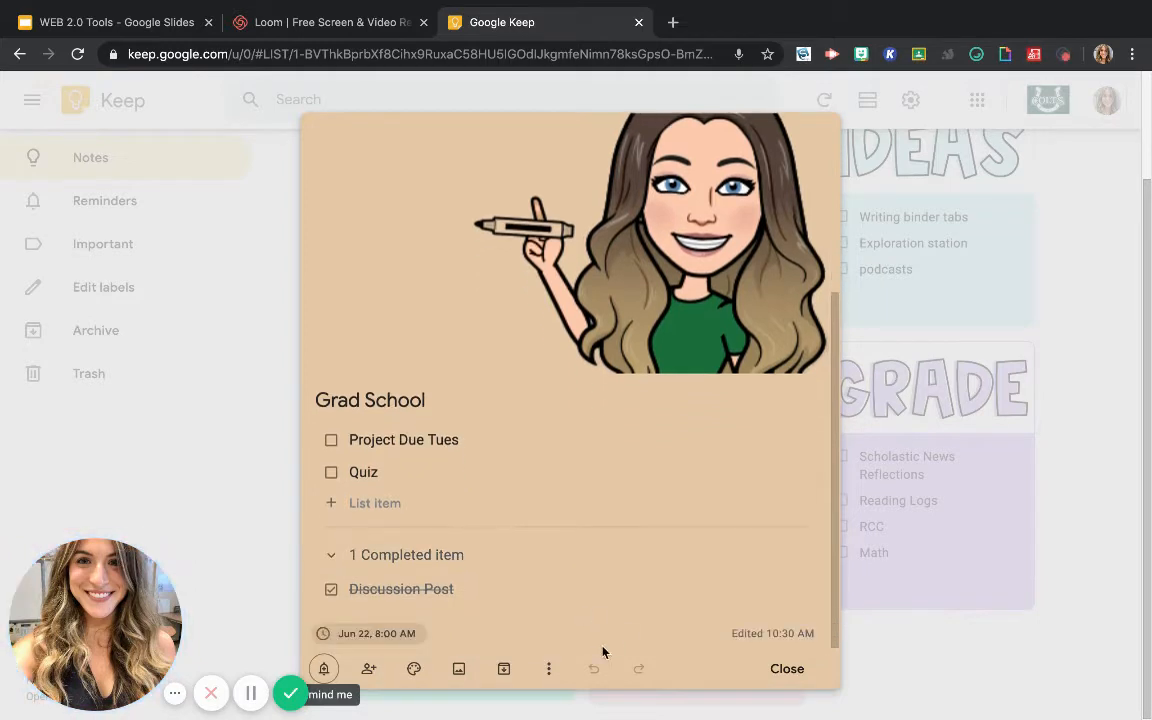
pyautogui.click(404, 636)
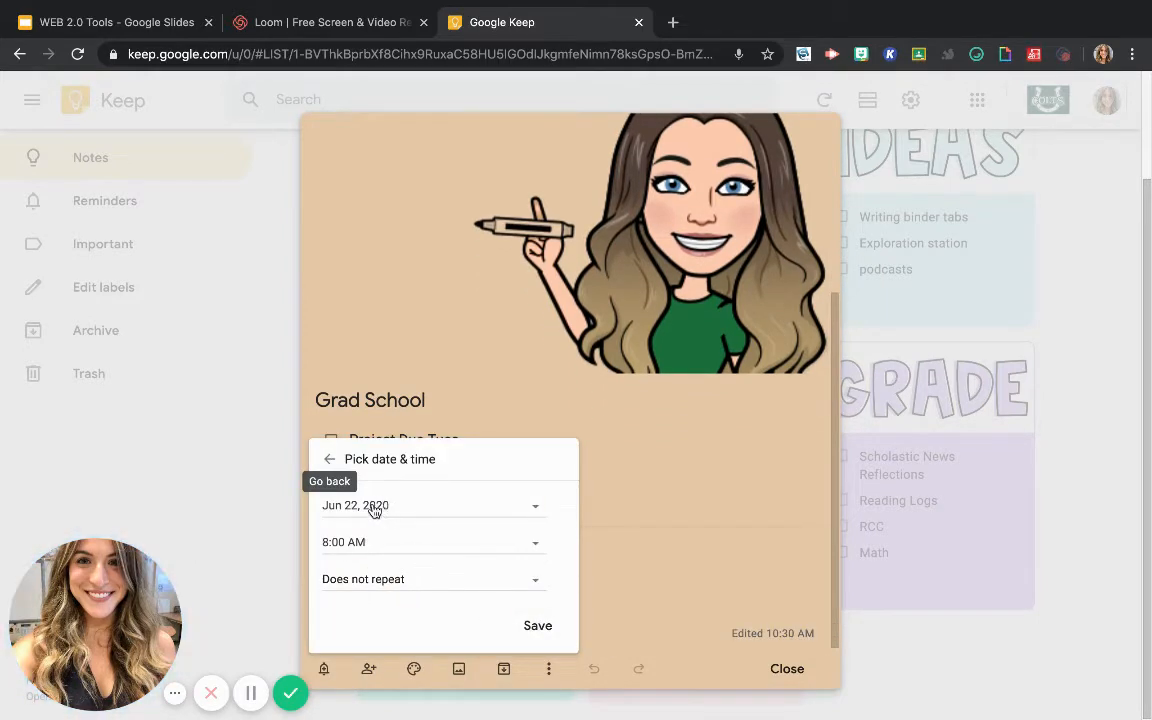
pyautogui.click(330, 459)
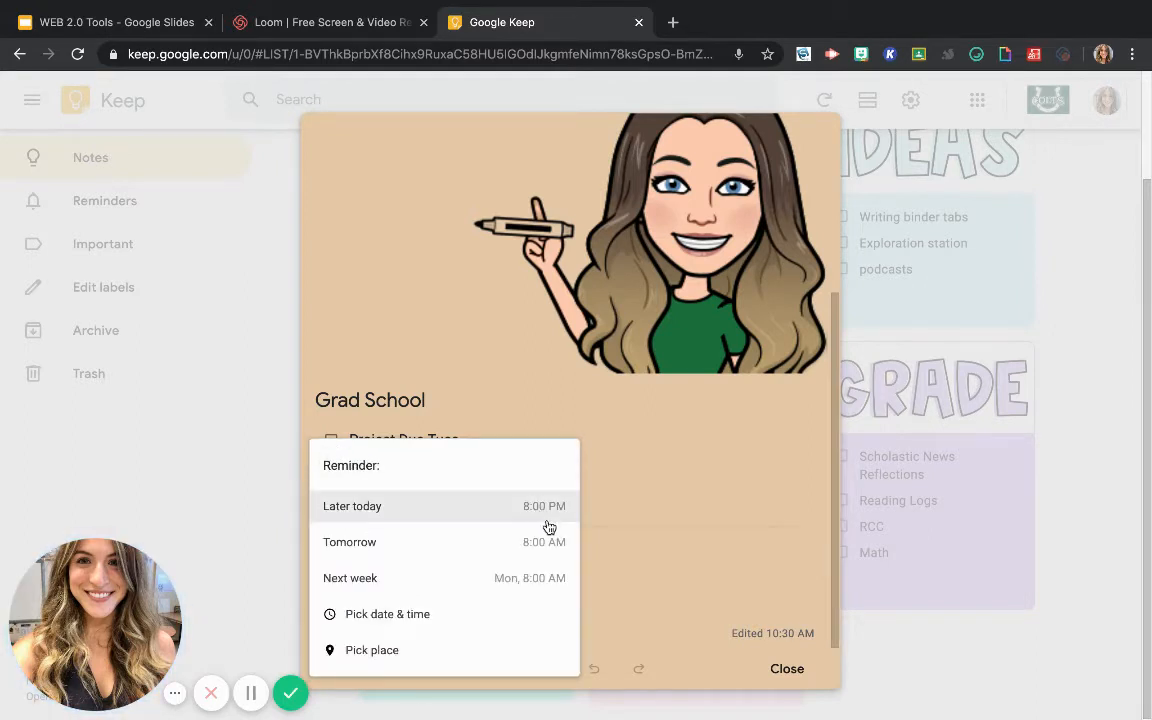
pyautogui.click(380, 616)
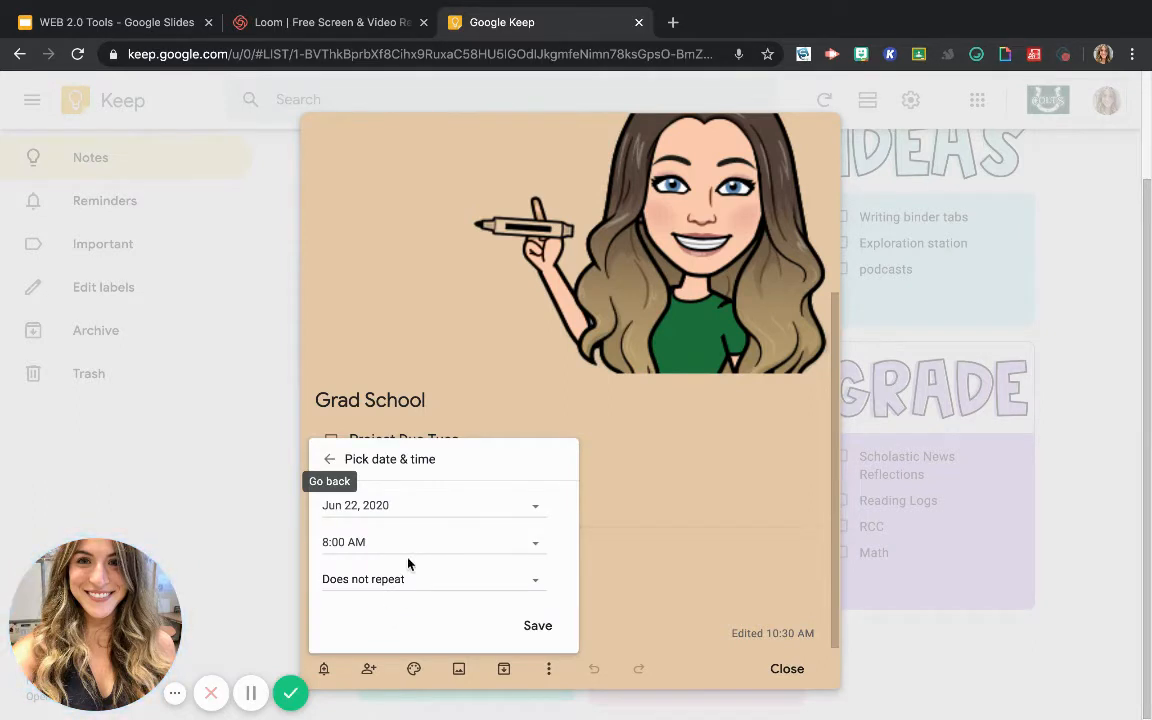
pyautogui.click(535, 507)
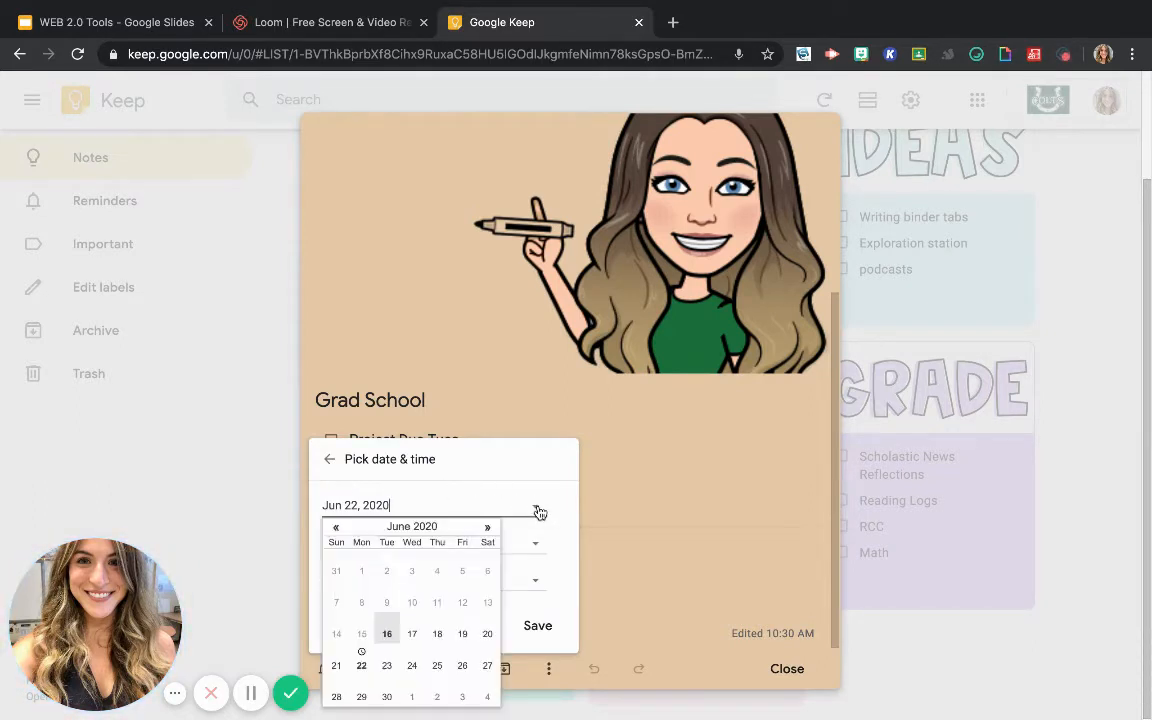
pyautogui.click(387, 667)
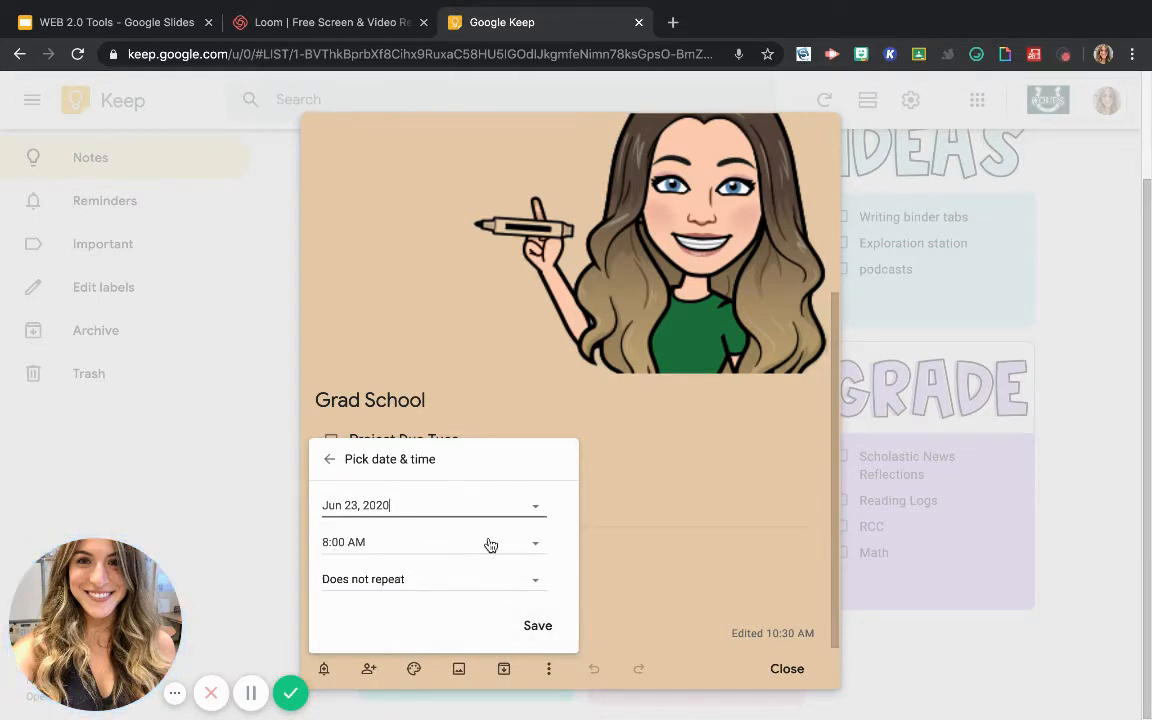
pyautogui.click(541, 625)
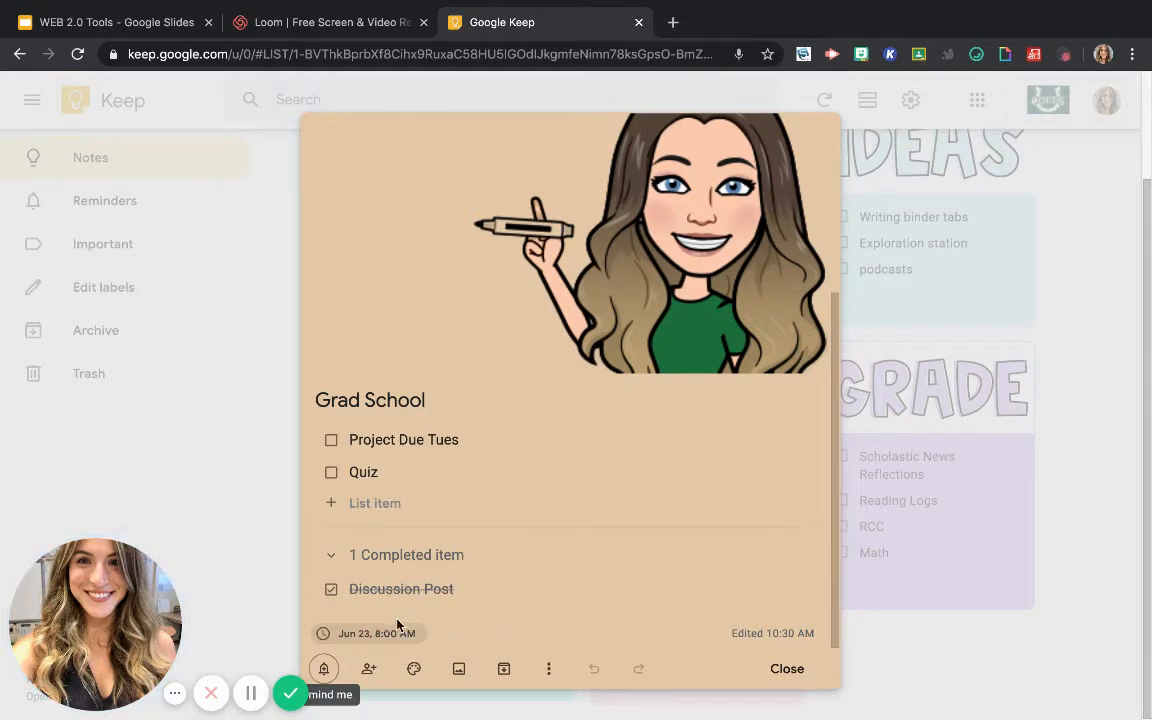
# Step: Add a freehand smiley-face drawing with two short strokes for eyes and a wide curved mouth to the Grad School note
pyautogui.click(548, 670)
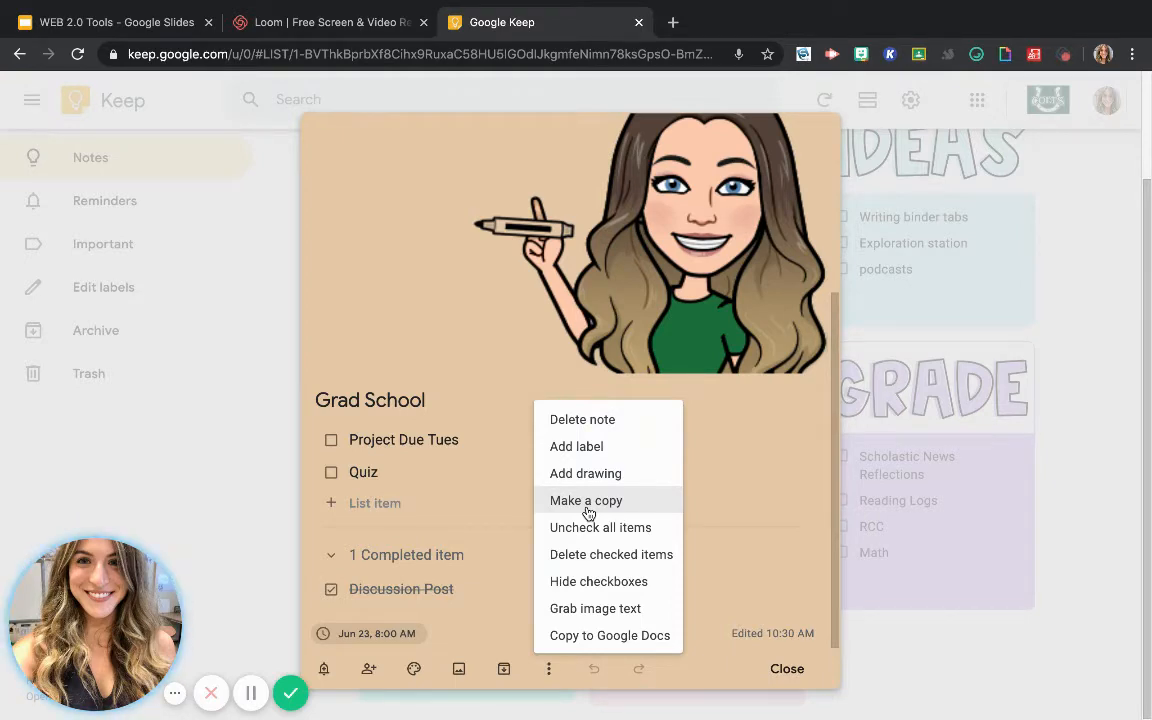
pyautogui.click(586, 474)
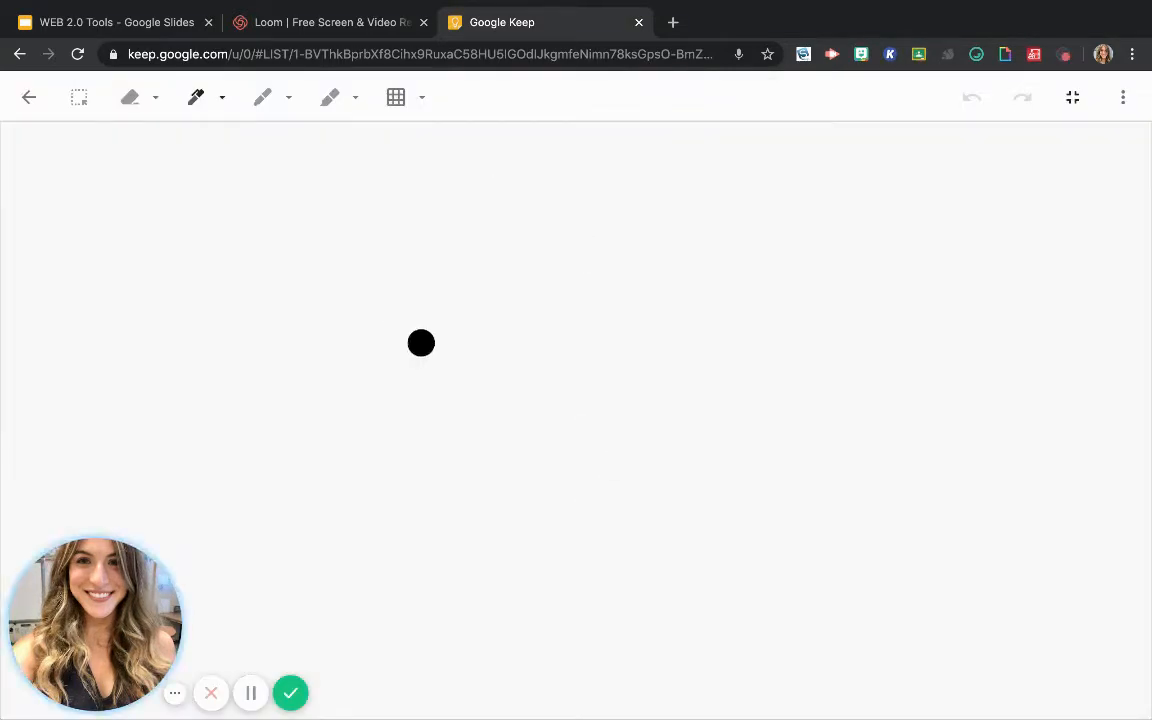
pyautogui.moveTo(427, 294); pyautogui.dragTo(445, 377)
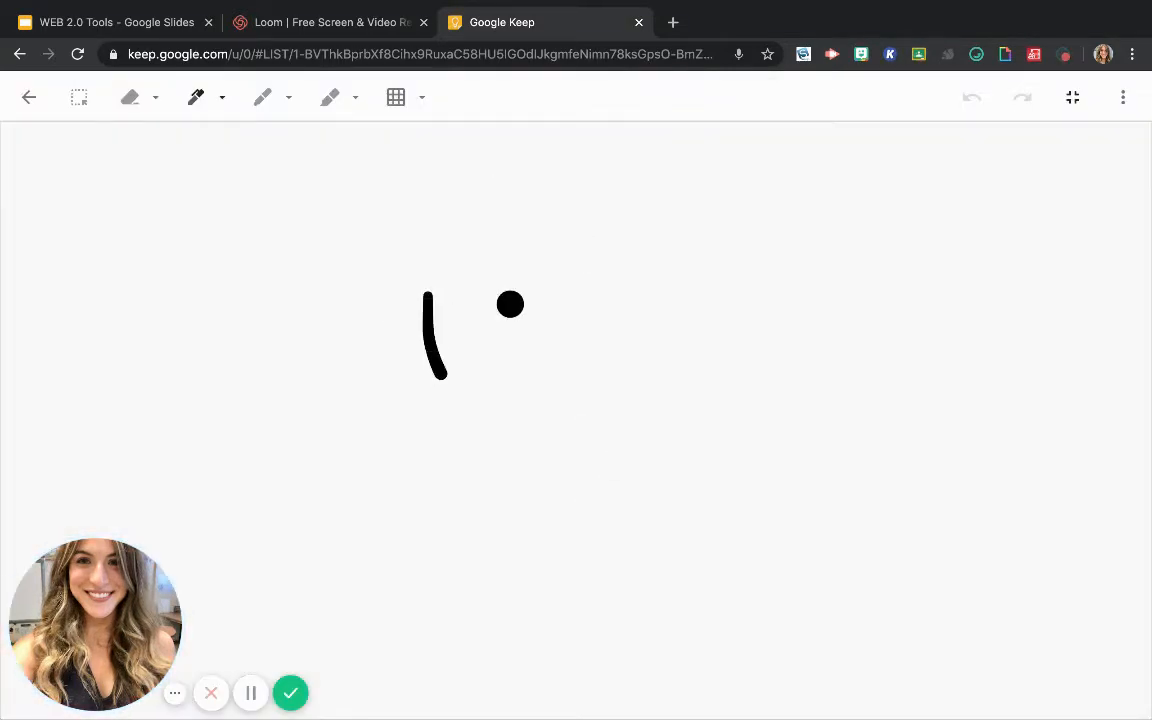
pyautogui.moveTo(515, 280); pyautogui.dragTo(540, 344)
pyautogui.moveTo(361, 380)
pyautogui.mouseDown()
pyautogui.moveTo(588, 440)
pyautogui.moveTo(637, 279)
pyautogui.mouseUp()
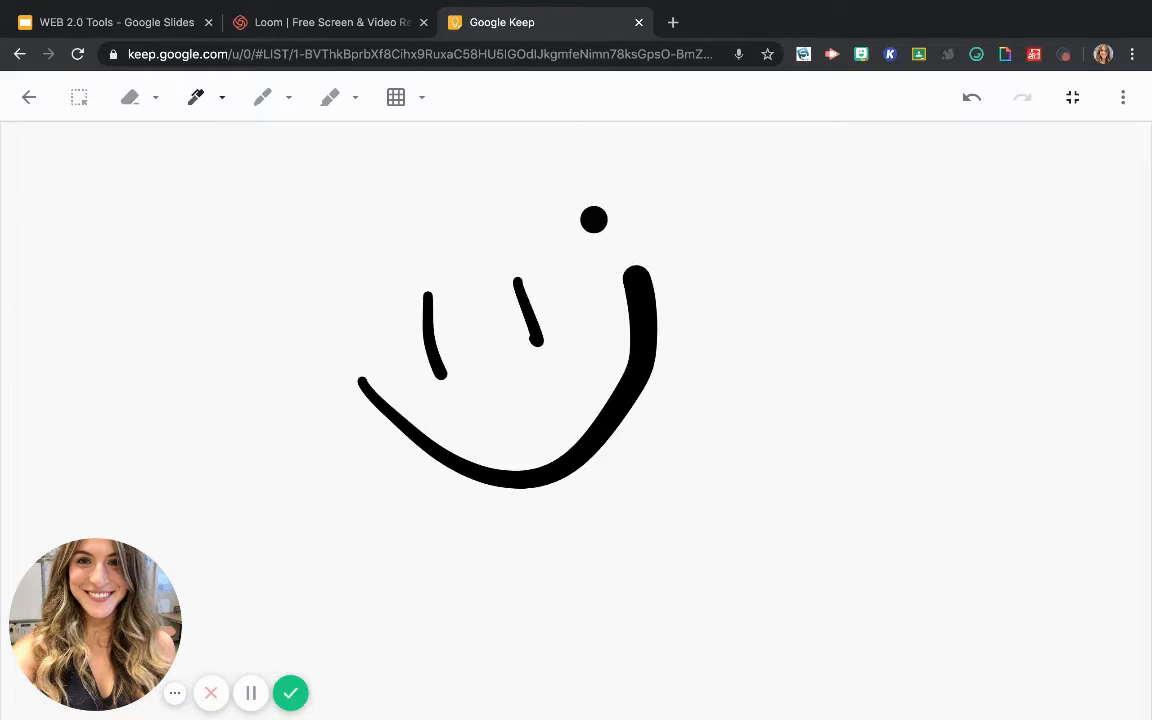
pyautogui.click(30, 98)
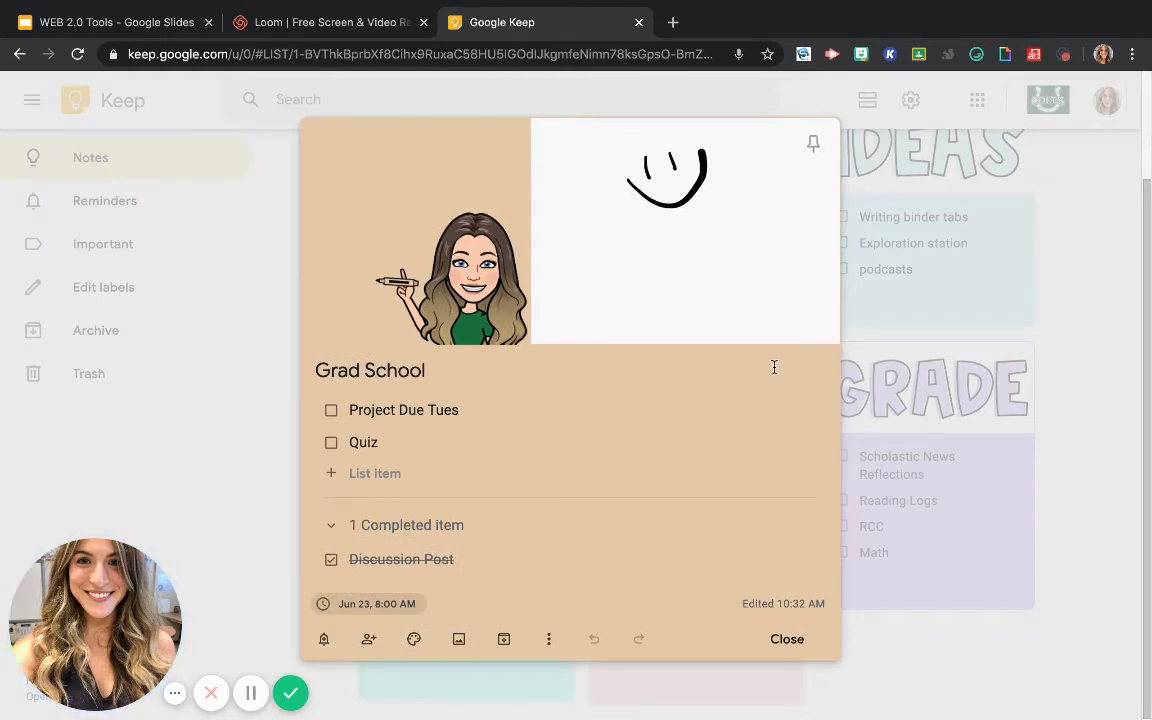
# Step: Delete the smiley-face drawing from the Grad School note, undo the deletion, and redo it
pyautogui.click(821, 327)
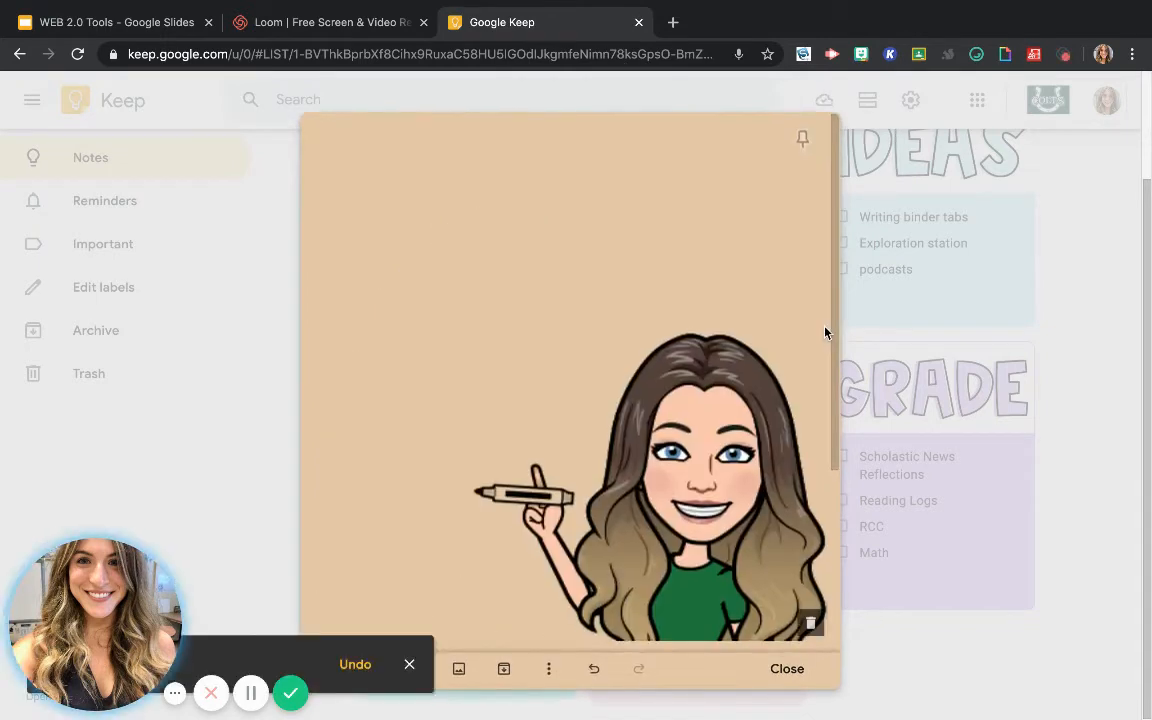
pyautogui.scroll(-2, 694, 401)
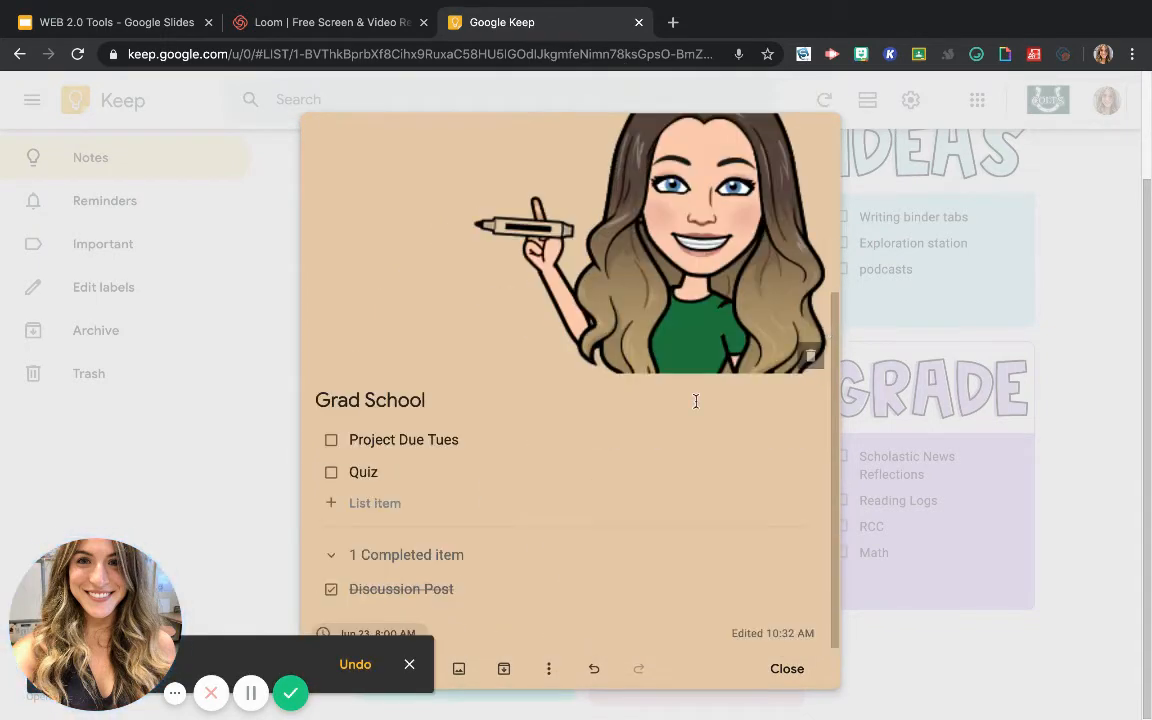
pyautogui.click(594, 669)
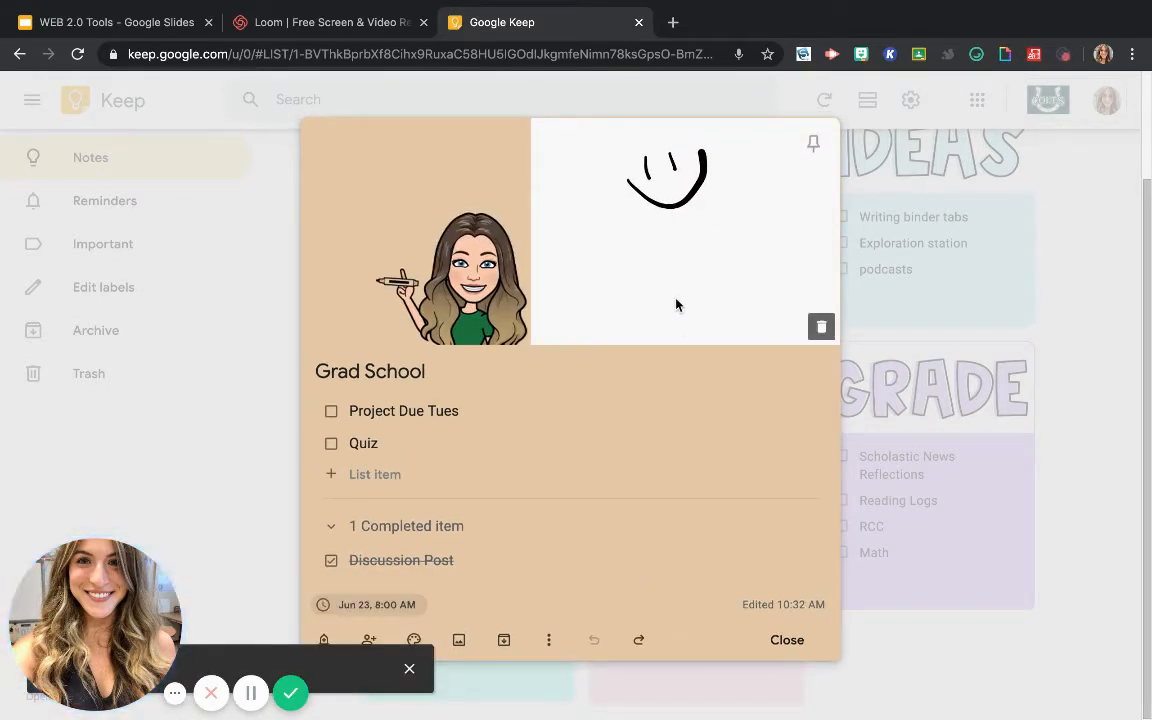
pyautogui.click(638, 640)
# Step: Assign the Important label to the Grad School note and close the note
pyautogui.click(551, 674)
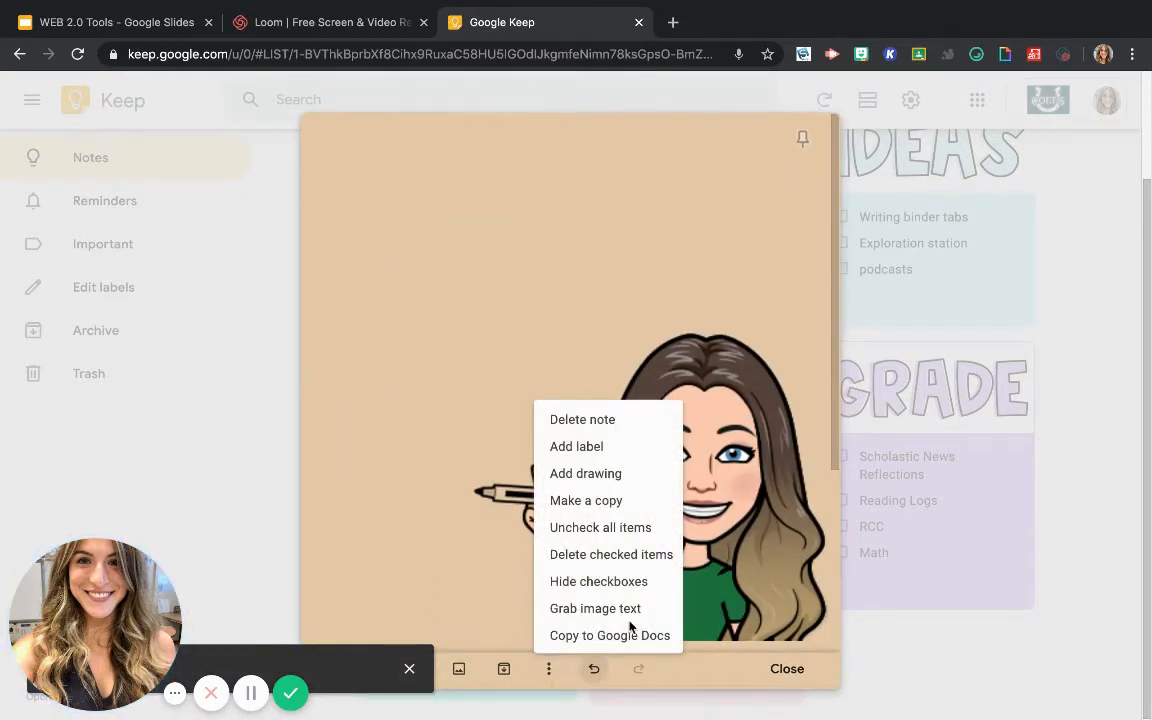
pyautogui.click(610, 445)
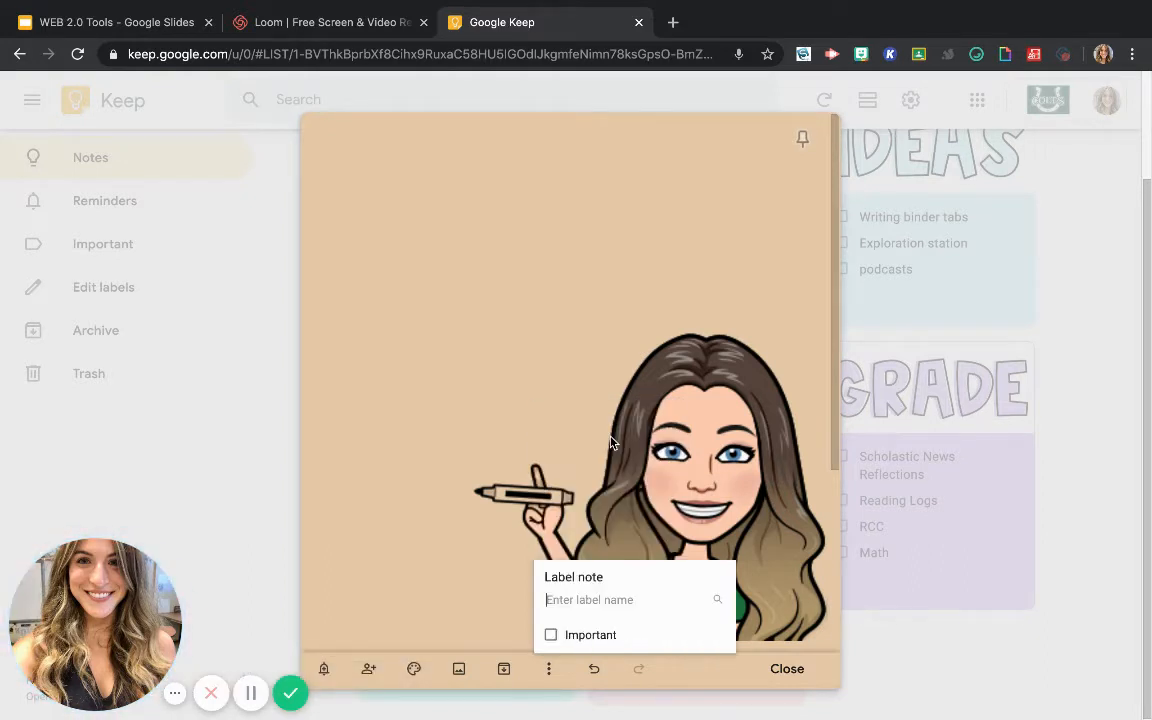
pyautogui.click(550, 638)
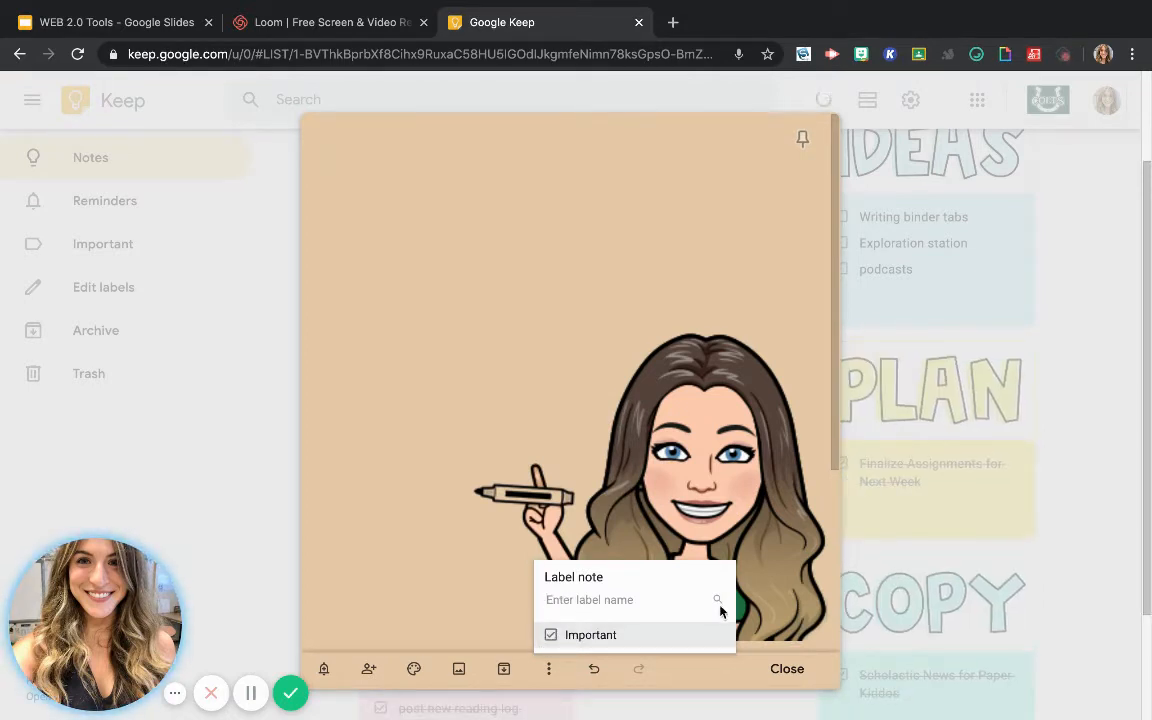
pyautogui.click(792, 672)
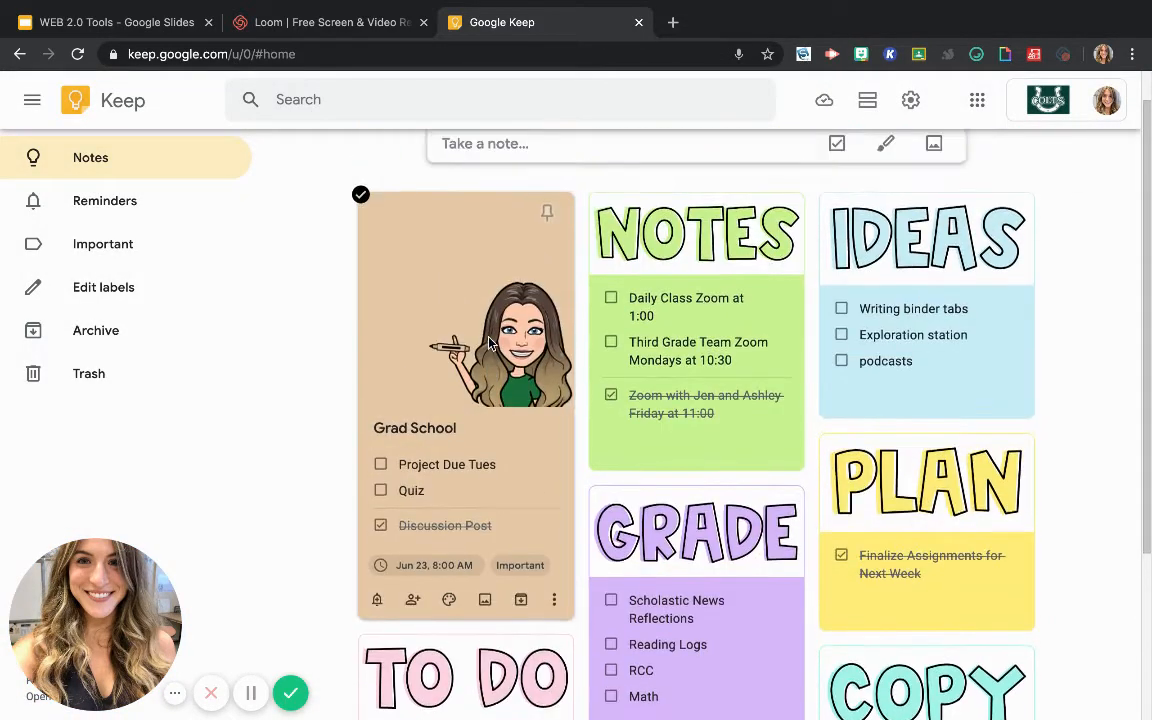
# Step: View the notes with reminders and those labelled Important, and check the label editor without changing any labels
pyautogui.scroll(-2, 489, 343)
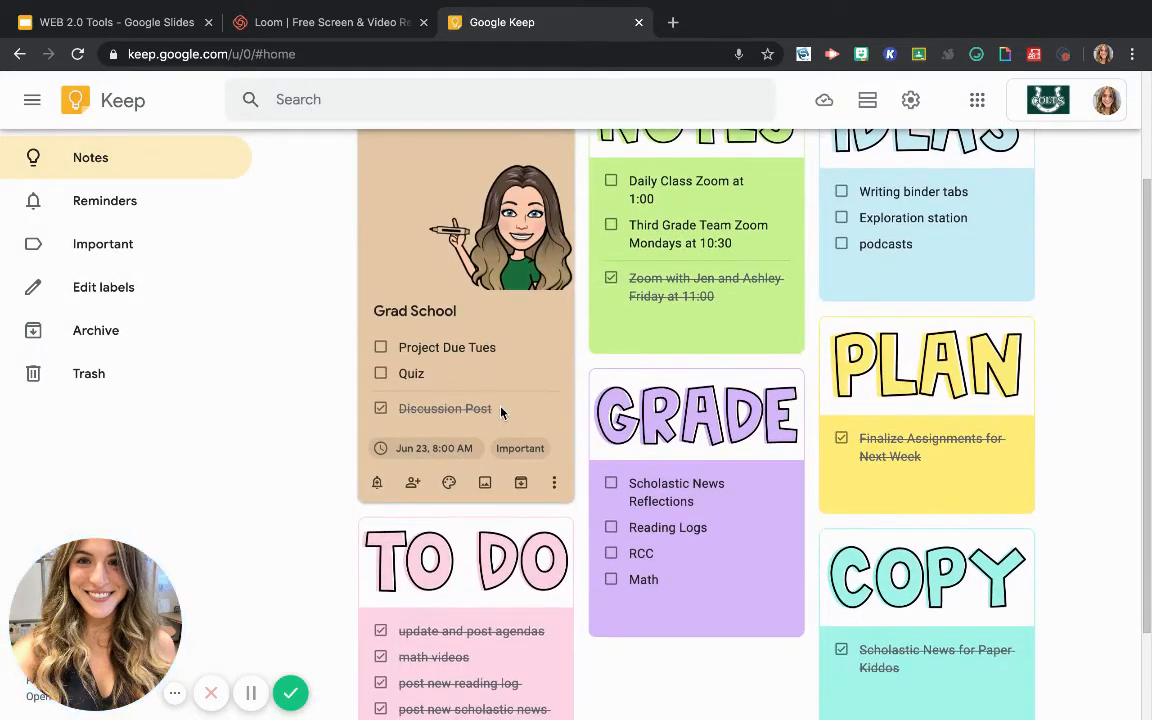
pyautogui.scroll(1, 501, 413)
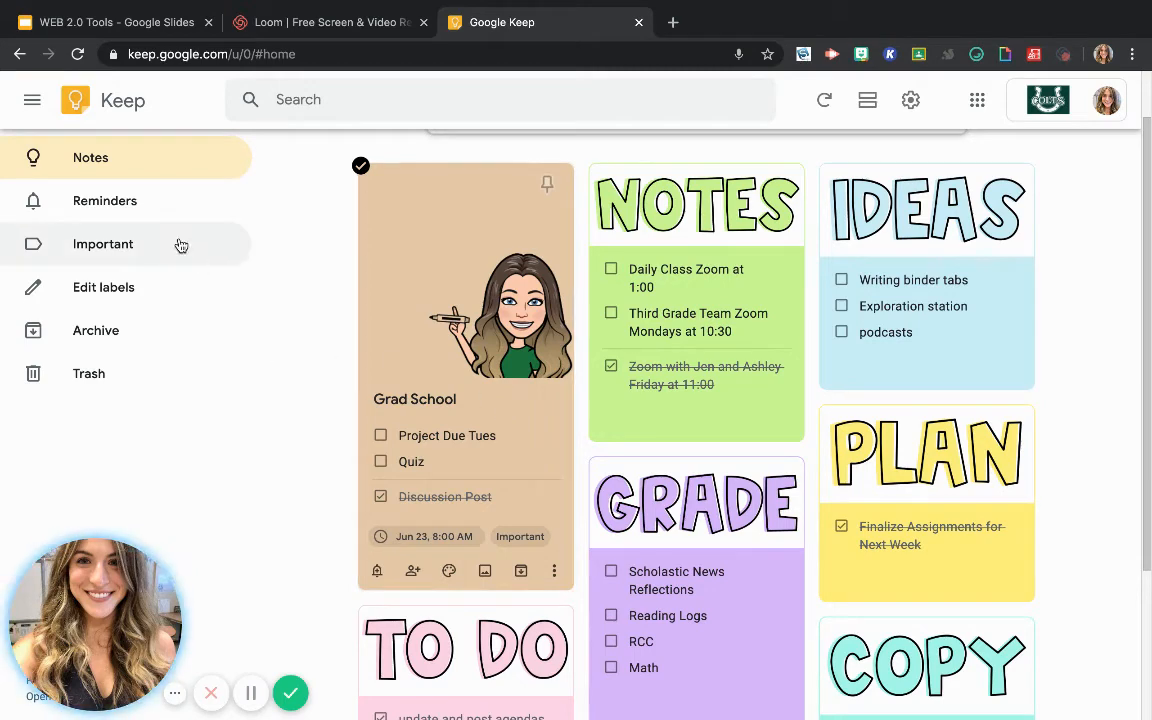
pyautogui.click(141, 214)
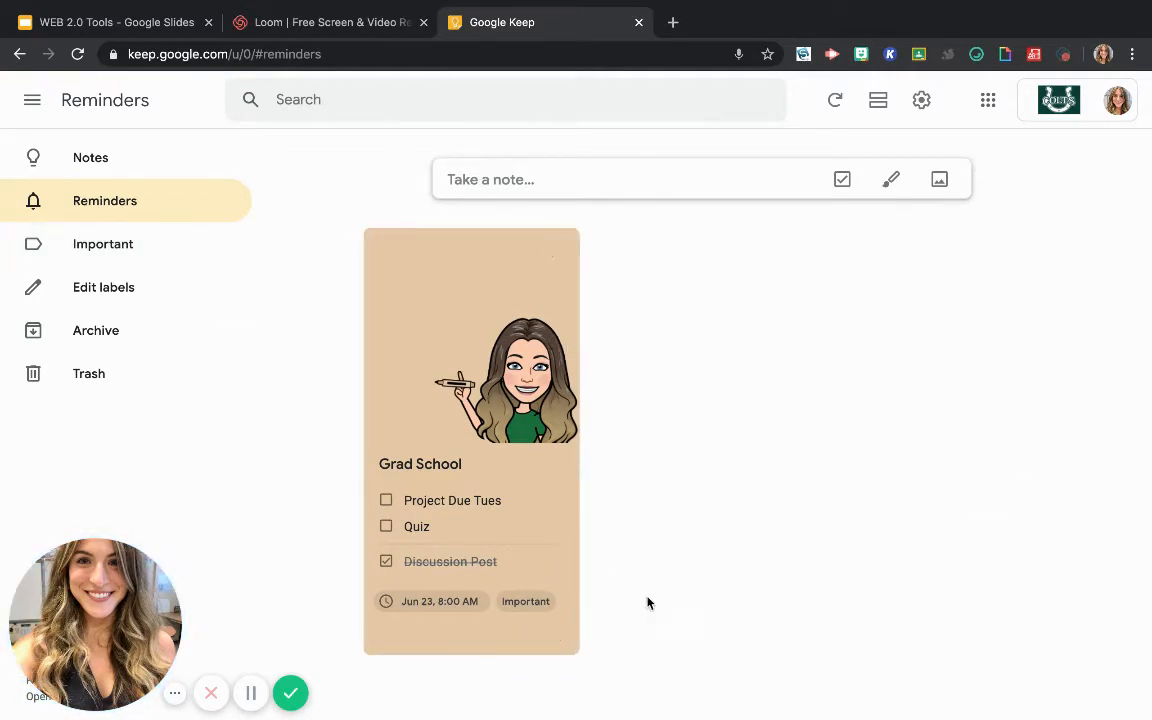
pyautogui.click(150, 250)
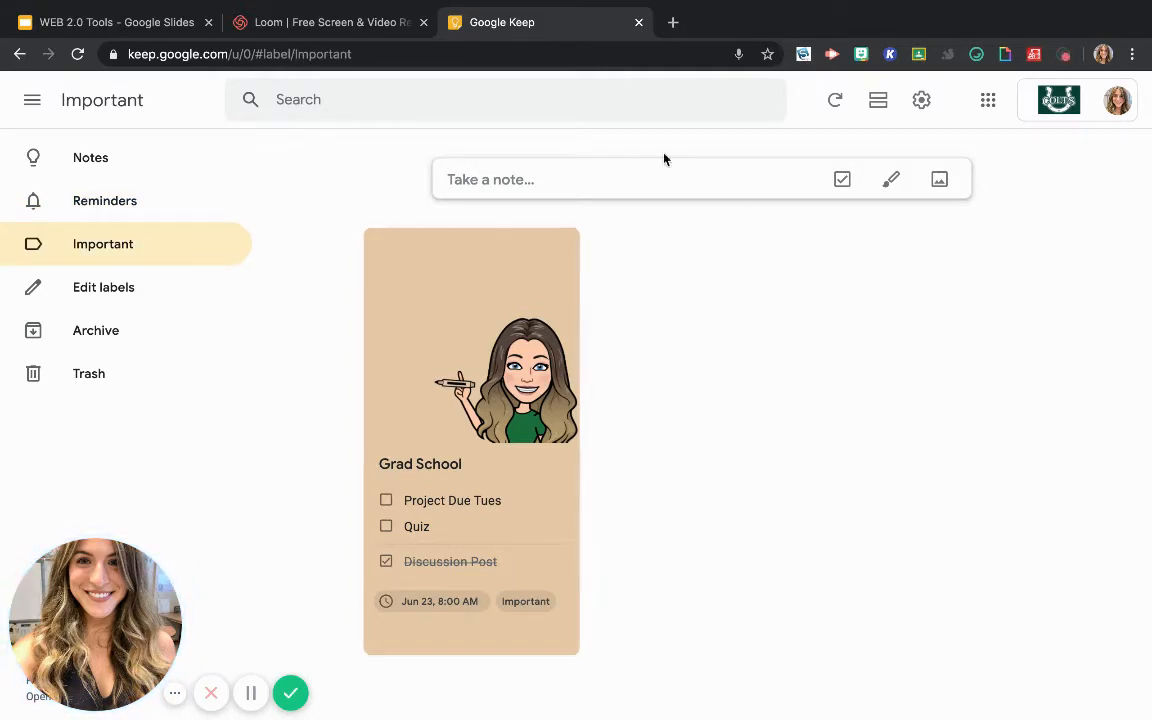
pyautogui.click(98, 307)
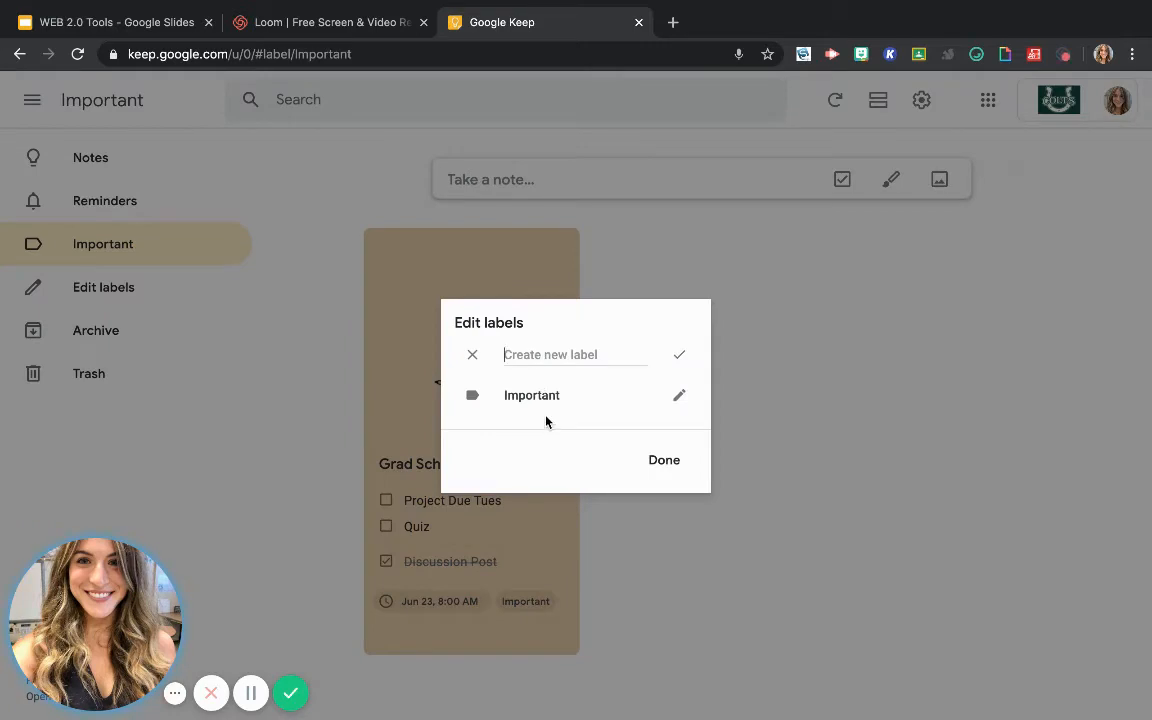
pyautogui.click(657, 459)
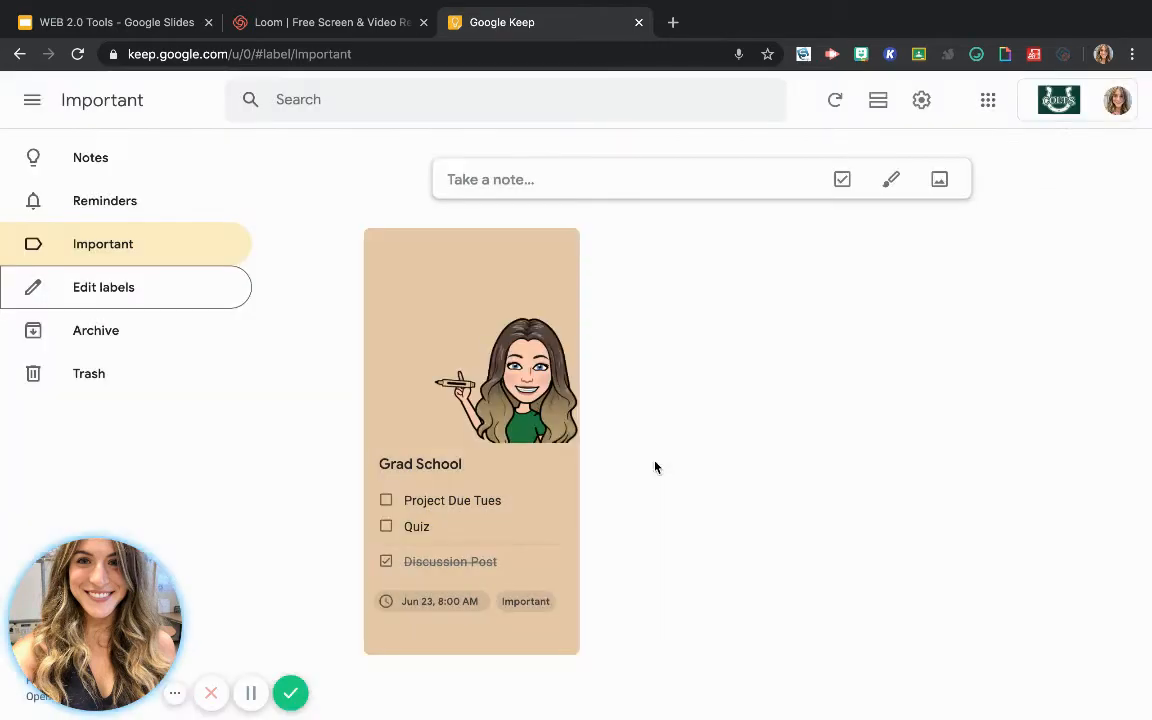
# Step: View the archived and trashed notes, and return to the main notes overview
pyautogui.click(177, 347)
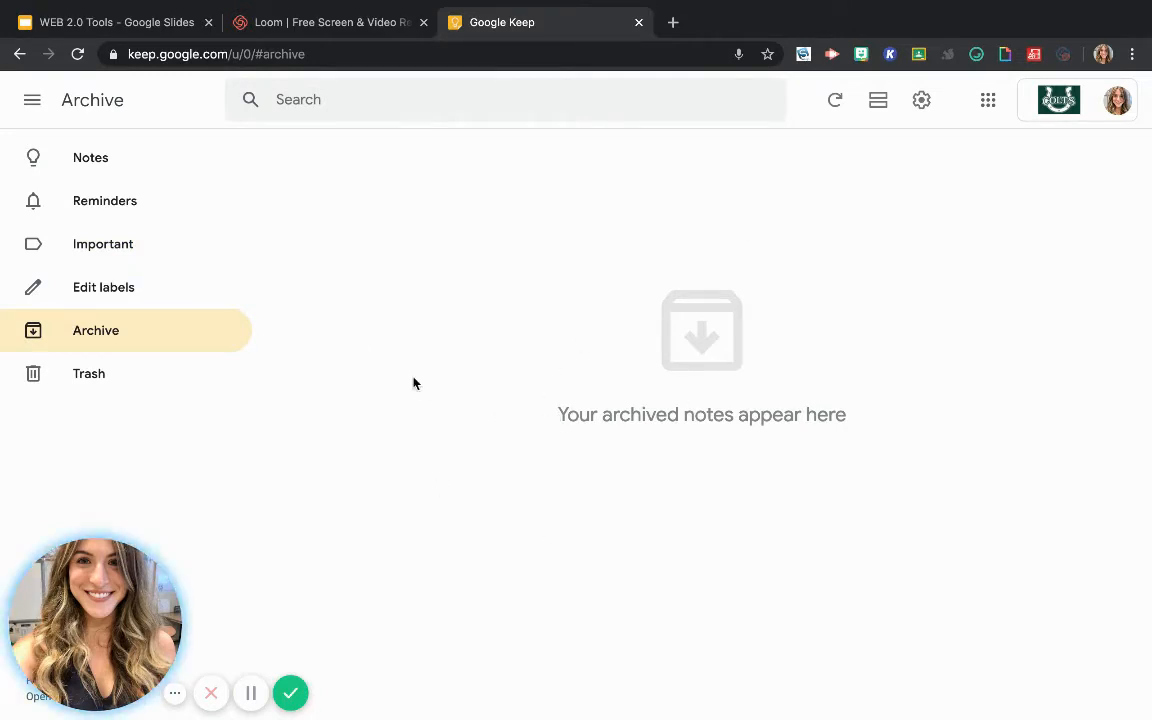
pyautogui.click(112, 381)
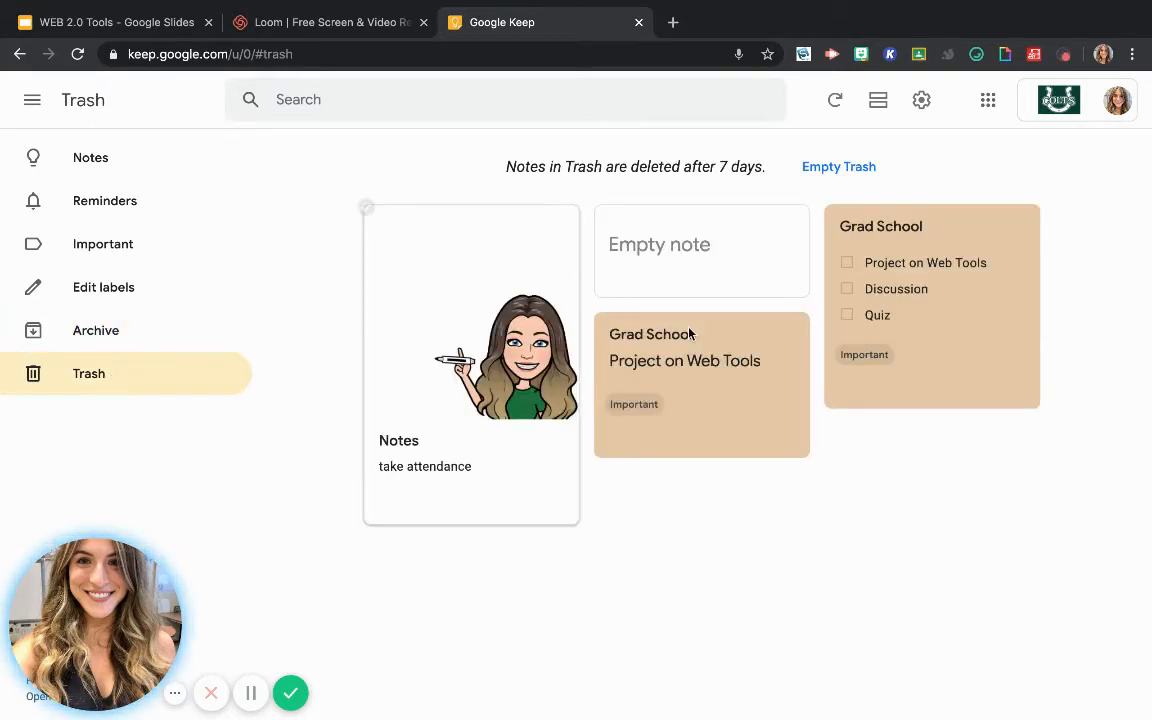
pyautogui.click(93, 160)
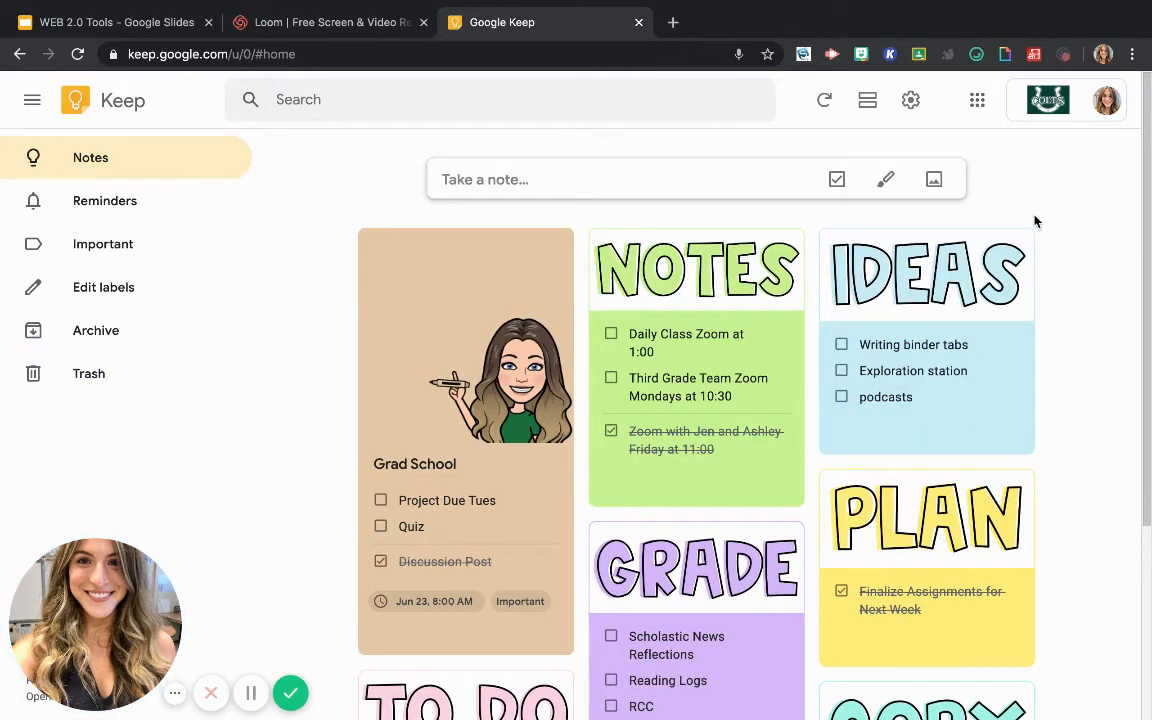
# Step: Find Keep among the Google apps in the app launcher, and close the launcher without opening anything
pyautogui.click(979, 104)
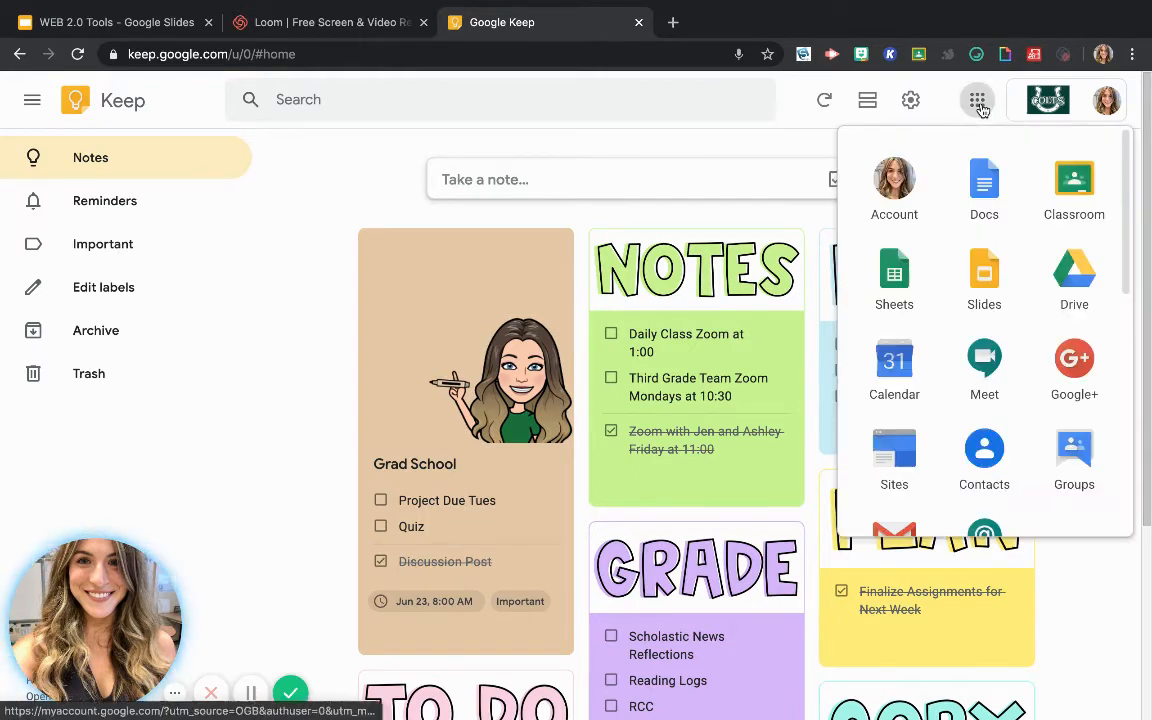
pyautogui.scroll(-5, 1013, 383)
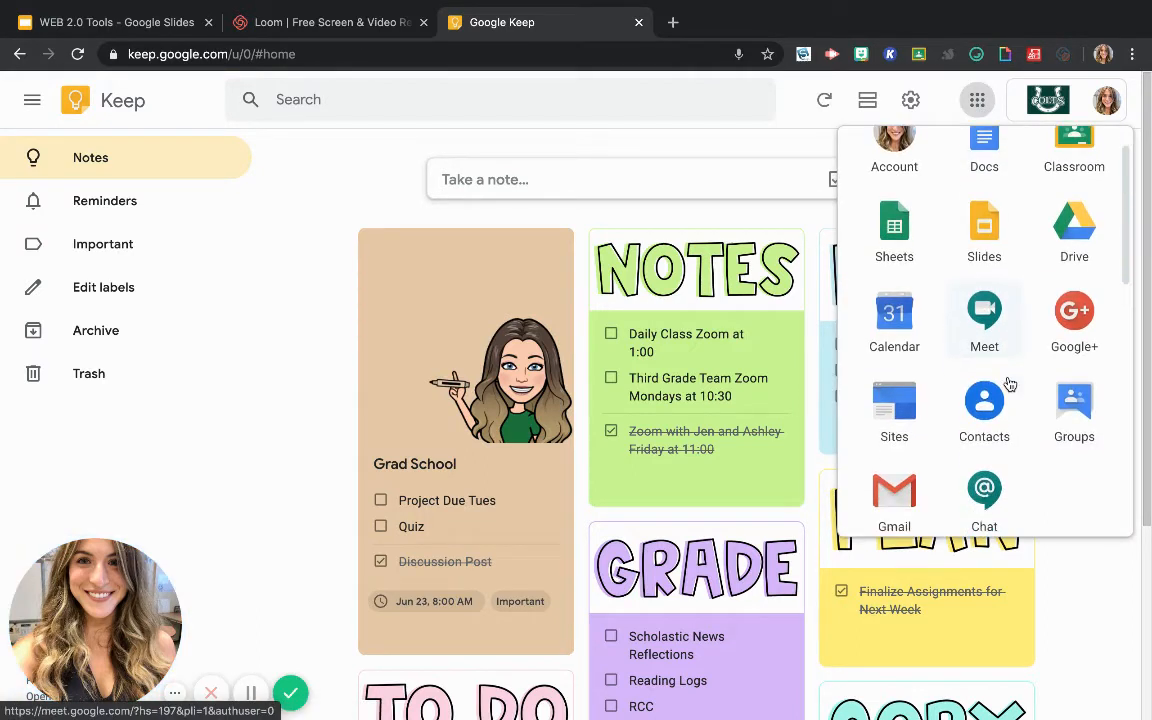
pyautogui.scroll(-2, 1010, 385)
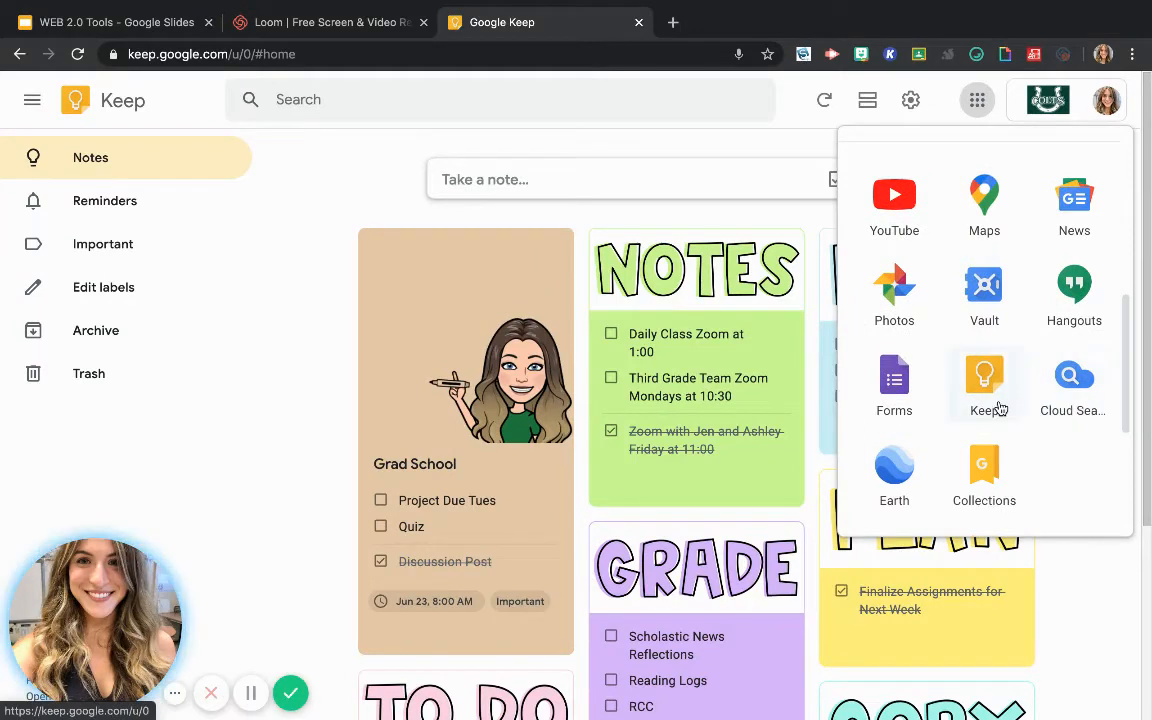
pyautogui.click(1073, 581)
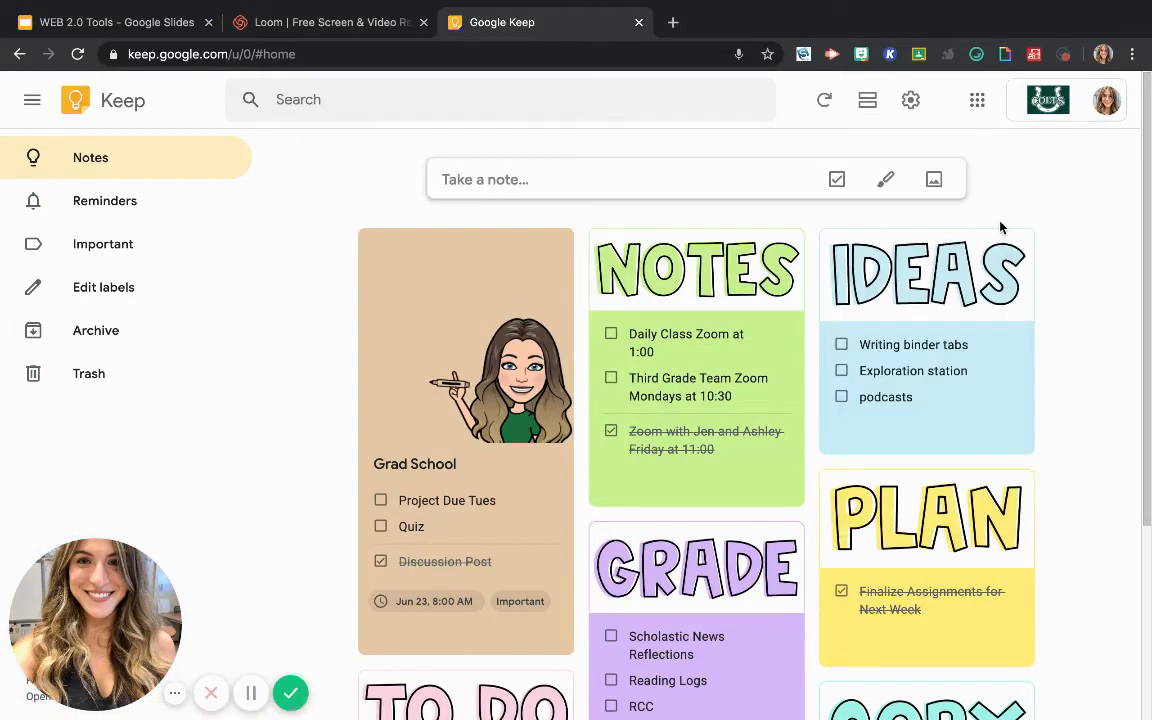
# Step: Switch the notes overview to list view and look through the notes
pyautogui.click(868, 101)
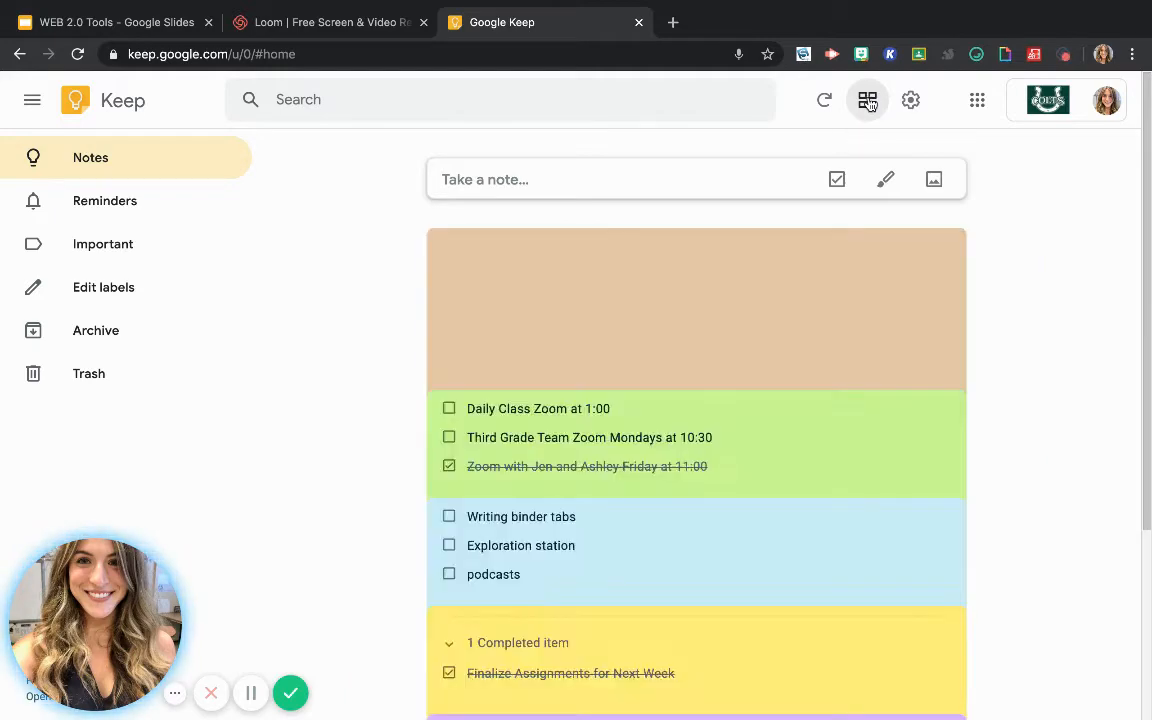
pyautogui.scroll(-15, 792, 537)
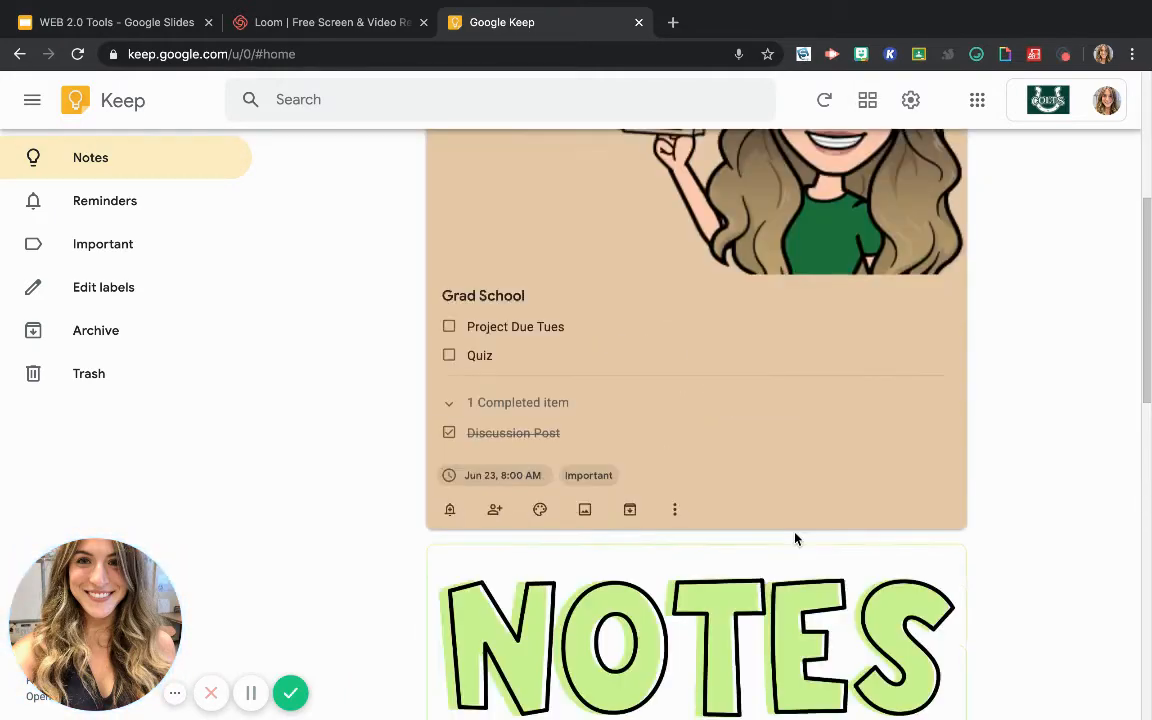
# Step: Look through the notes in list view, switch the overview back to grid view, and review the notes there
pyautogui.scroll(-10, 795, 539)
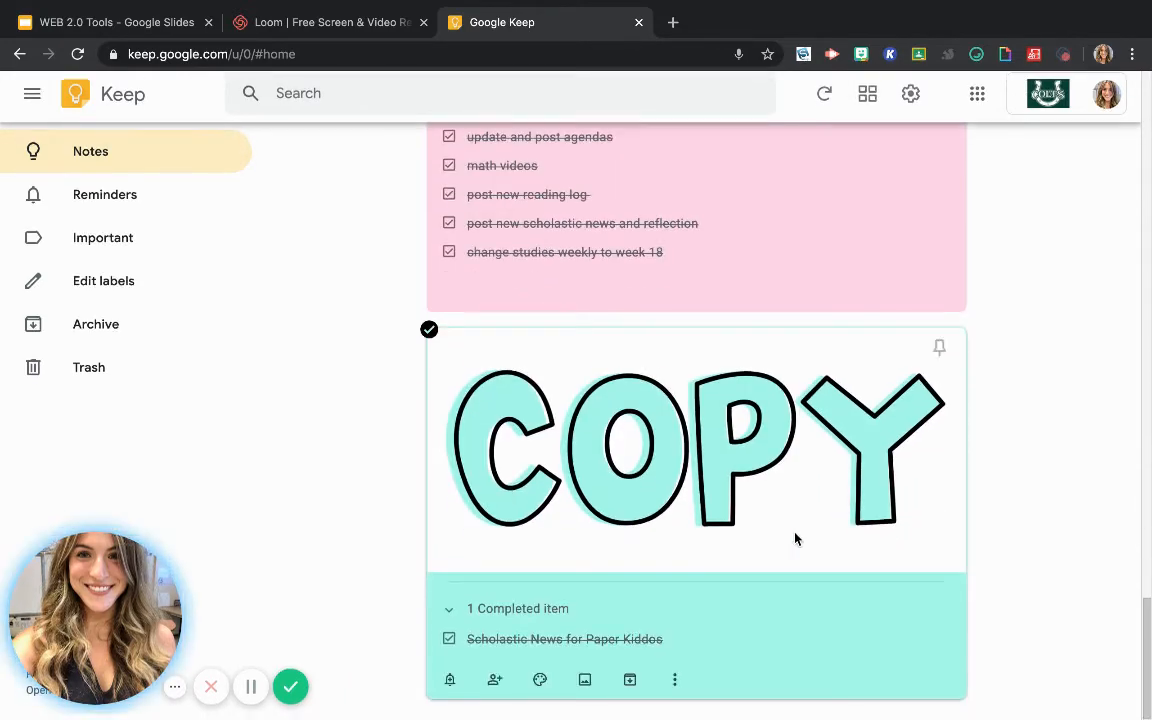
pyautogui.scroll(20, 795, 539)
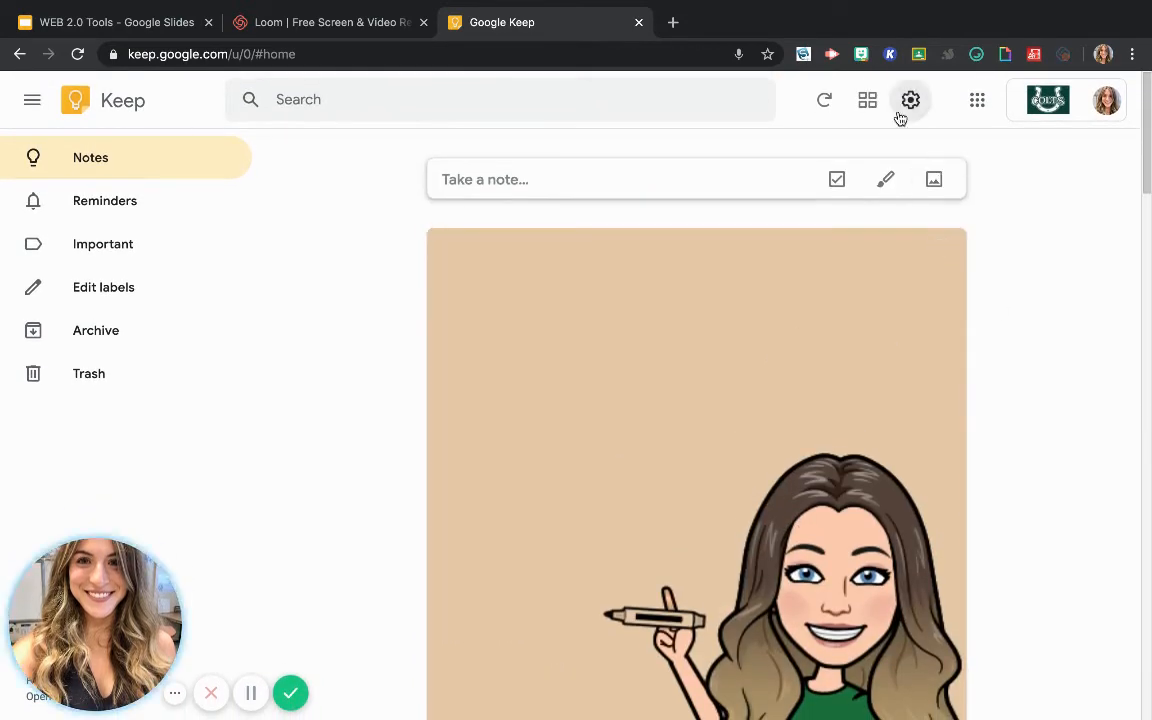
pyautogui.click(870, 102)
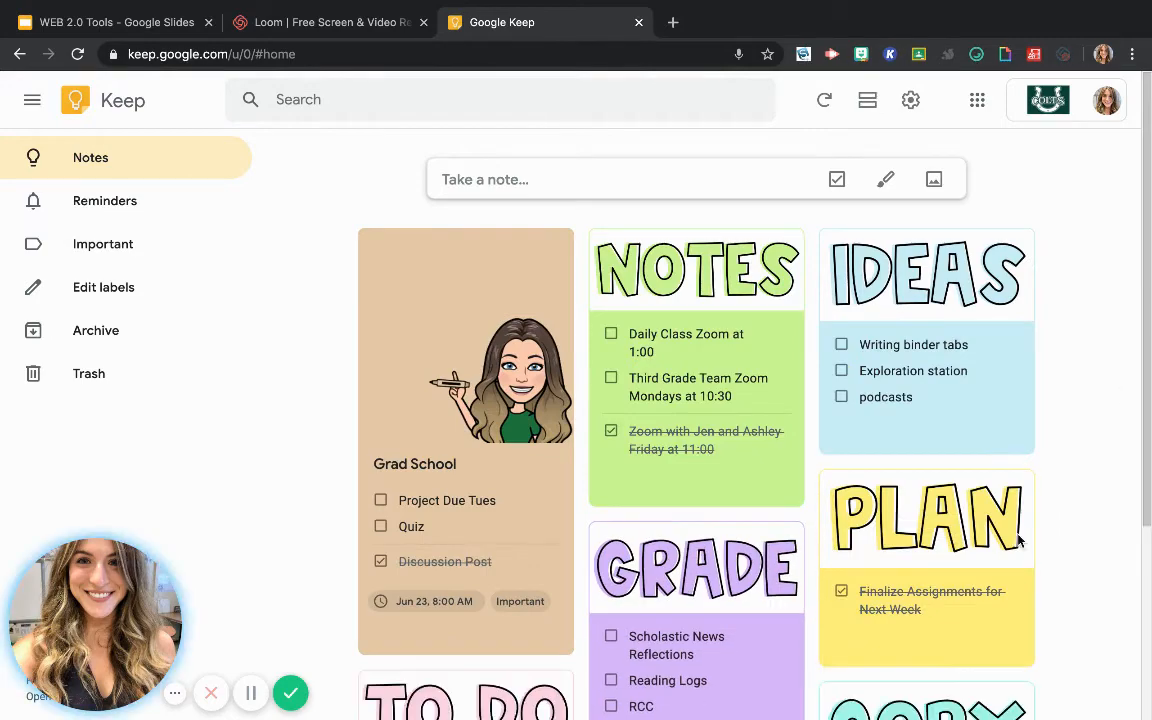
pyautogui.scroll(-3, 1016, 540)
pyautogui.scroll(4, 1016, 540)
pyautogui.scroll(-3, 1019, 540)
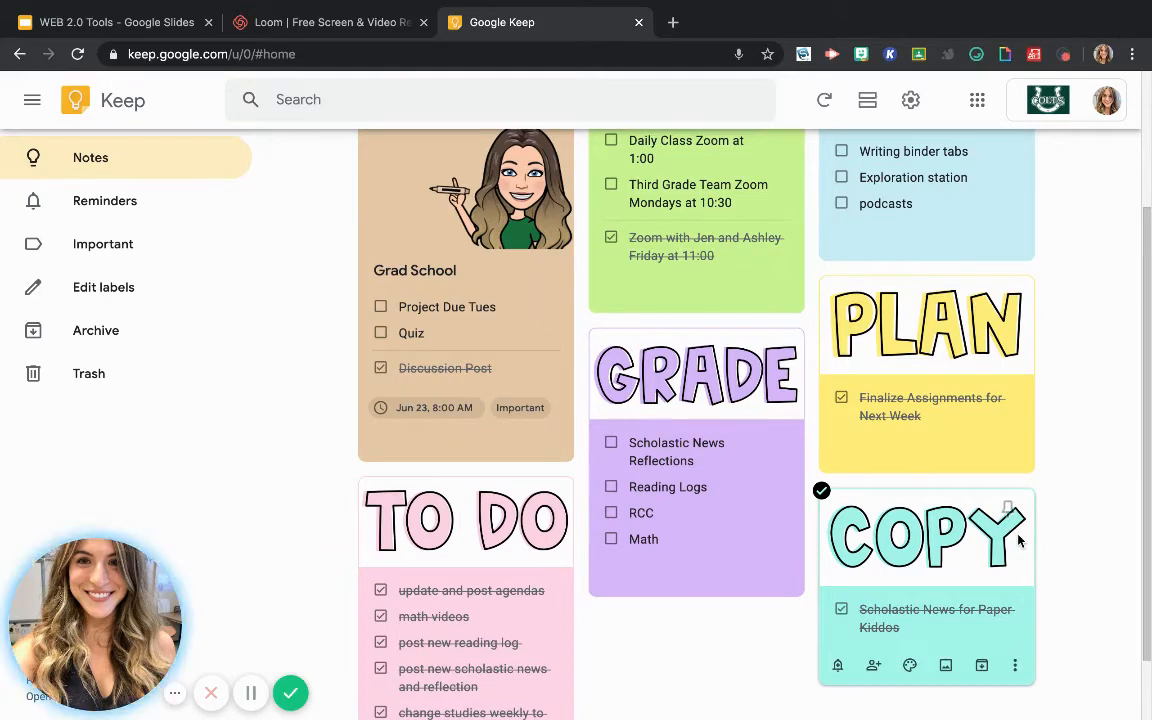
pyautogui.scroll(-1, 840, 565)
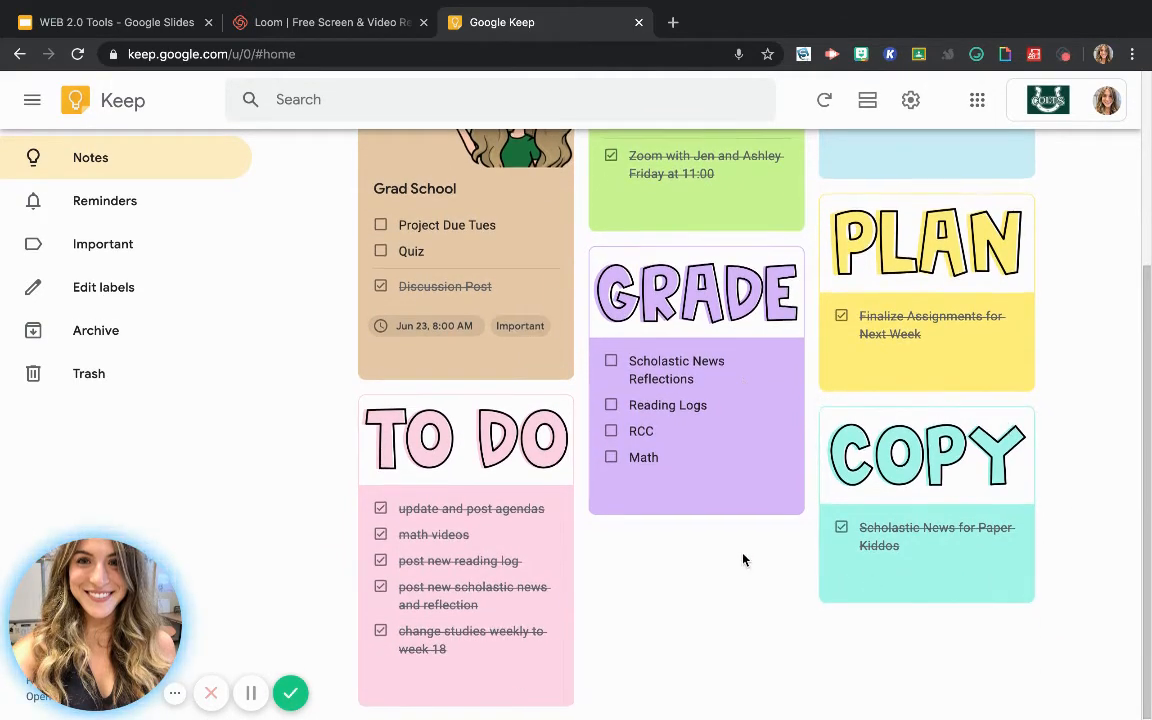
pyautogui.scroll(3, 743, 560)
# Step: Enable the dark theme, disable it again, and check the remaining settings options without choosing any
pyautogui.click(910, 99)
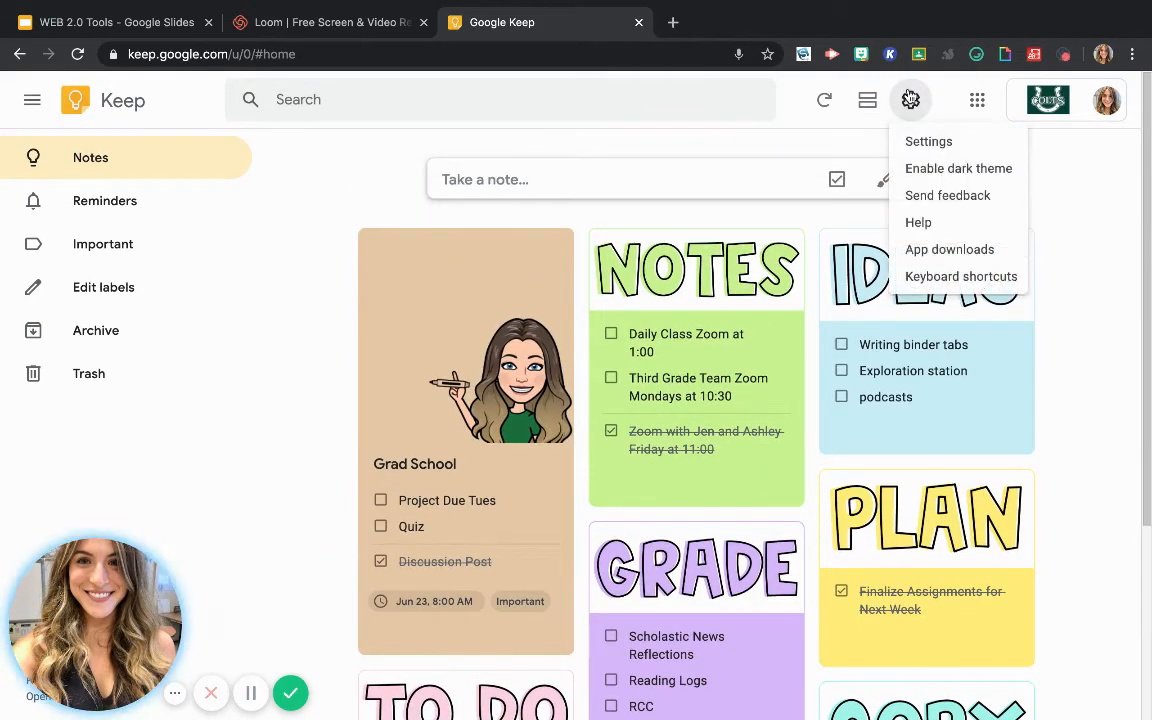
pyautogui.click(981, 167)
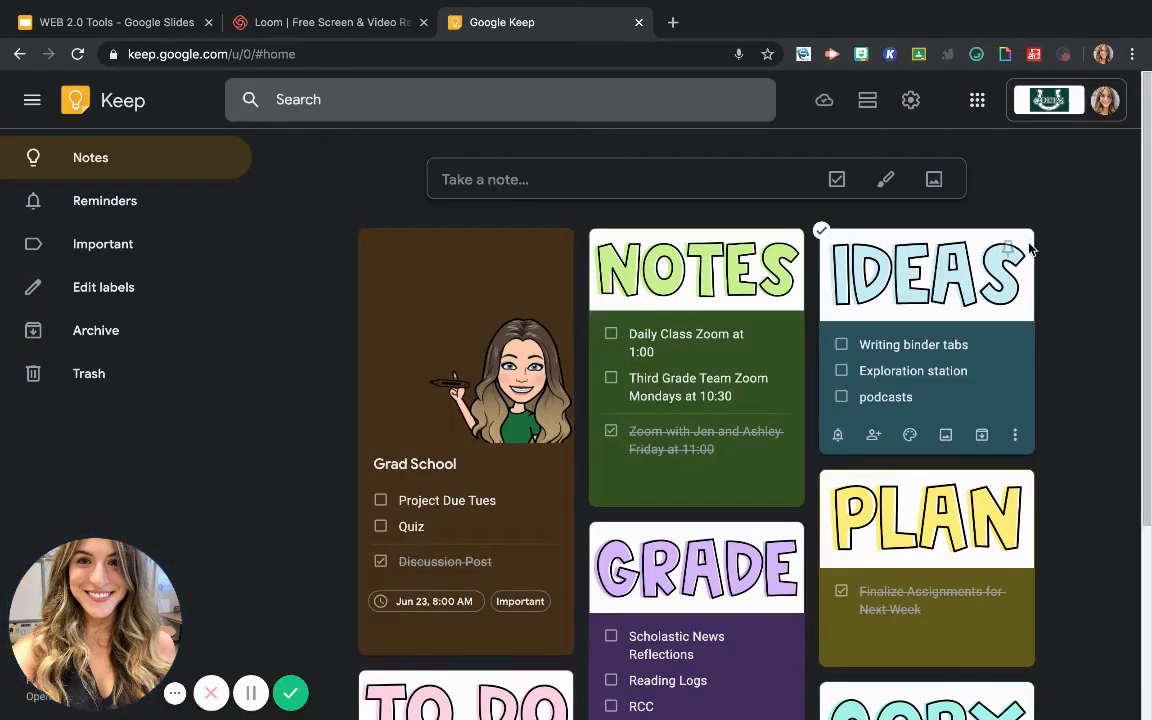
pyautogui.click(911, 99)
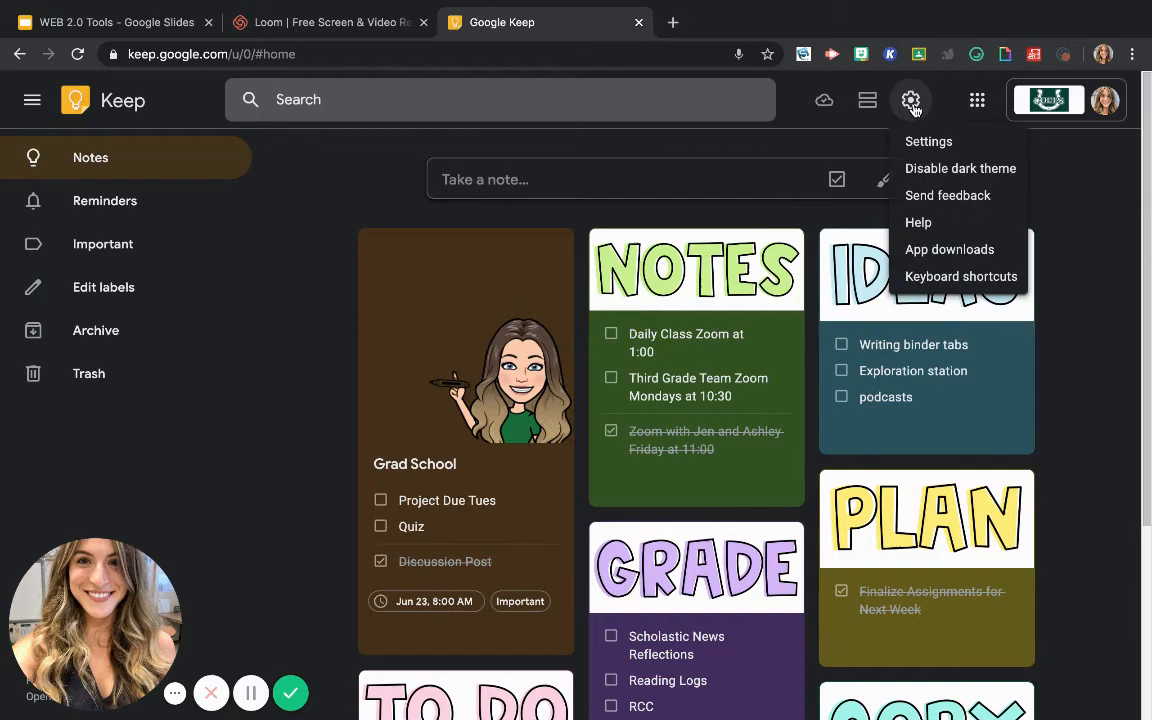
pyautogui.click(962, 168)
pyautogui.click(911, 100)
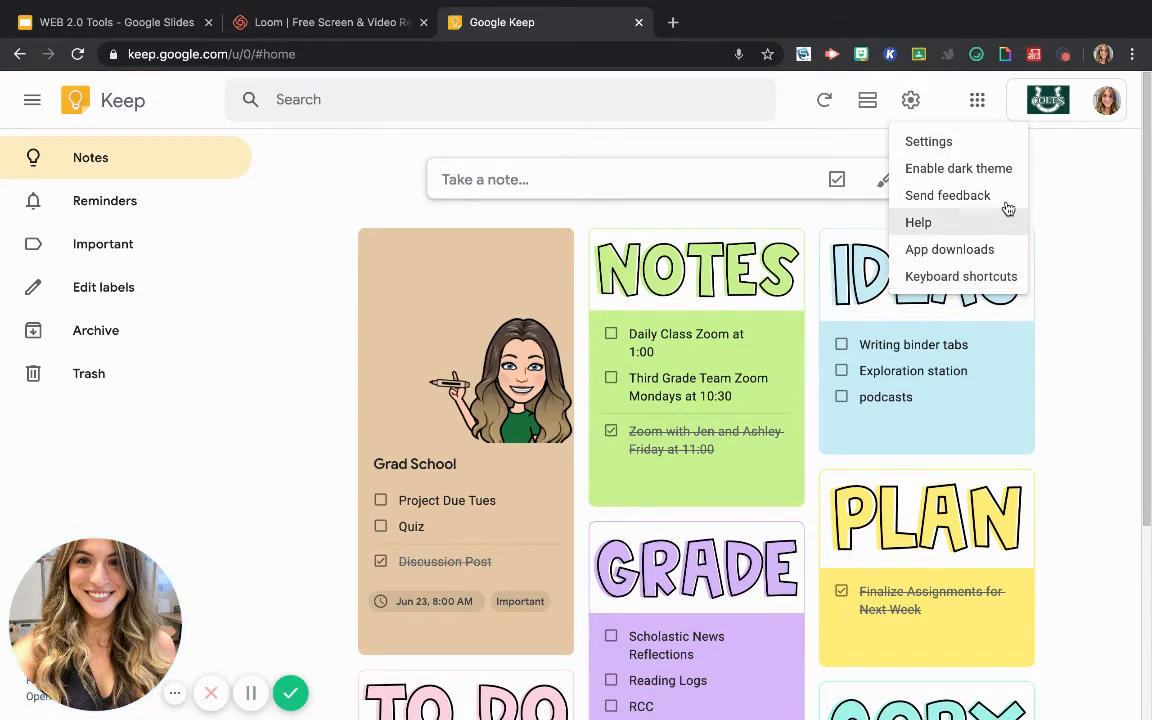
pyautogui.click(1090, 220)
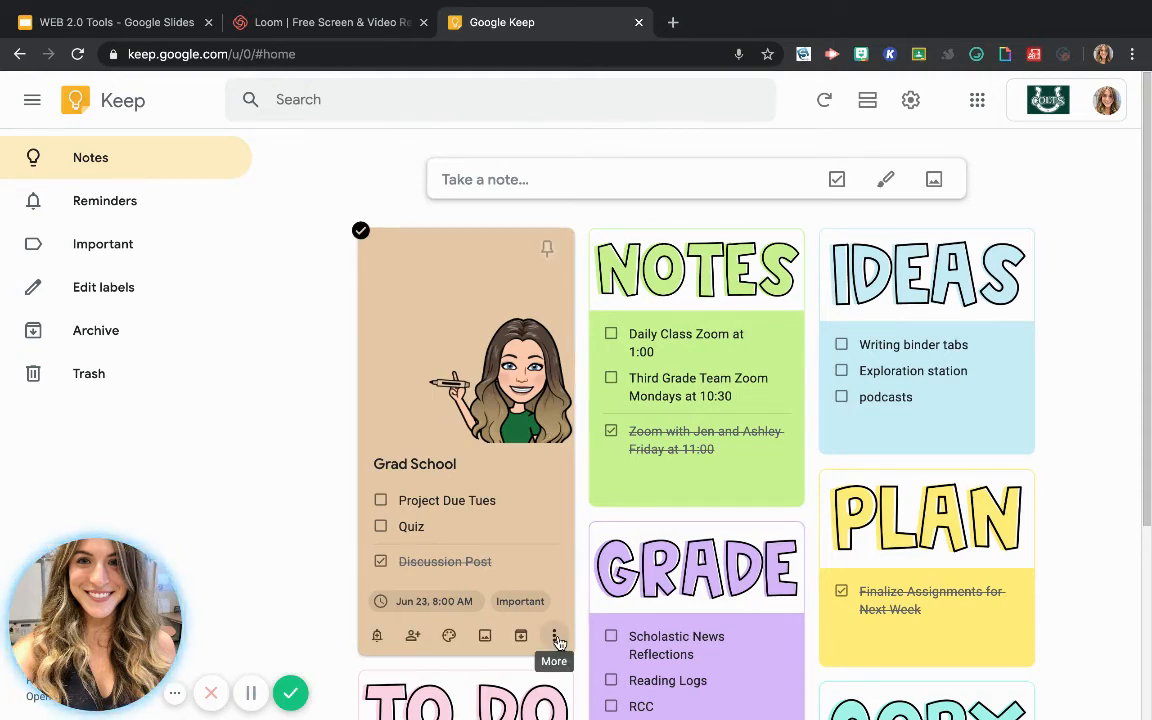
# Step: Copy the Grad School note to Google Docs, and open the resulting document to view it before closing it
pyautogui.click(554, 635)
pyautogui.click(588, 604)
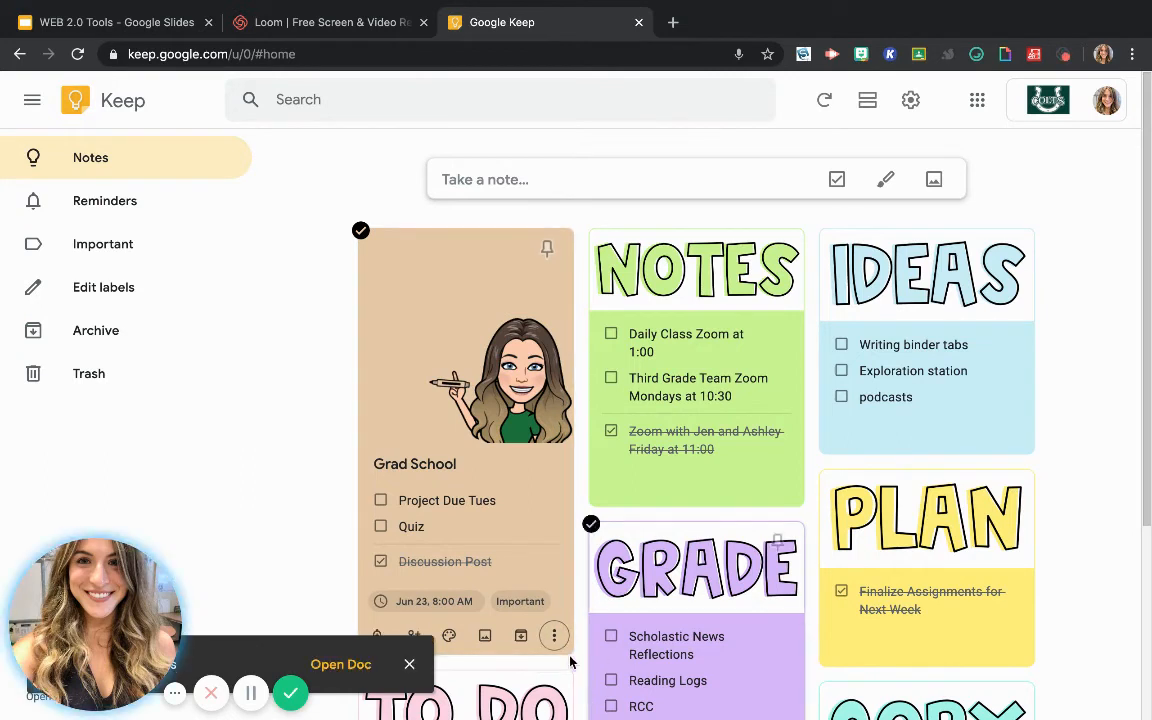
pyautogui.click(341, 665)
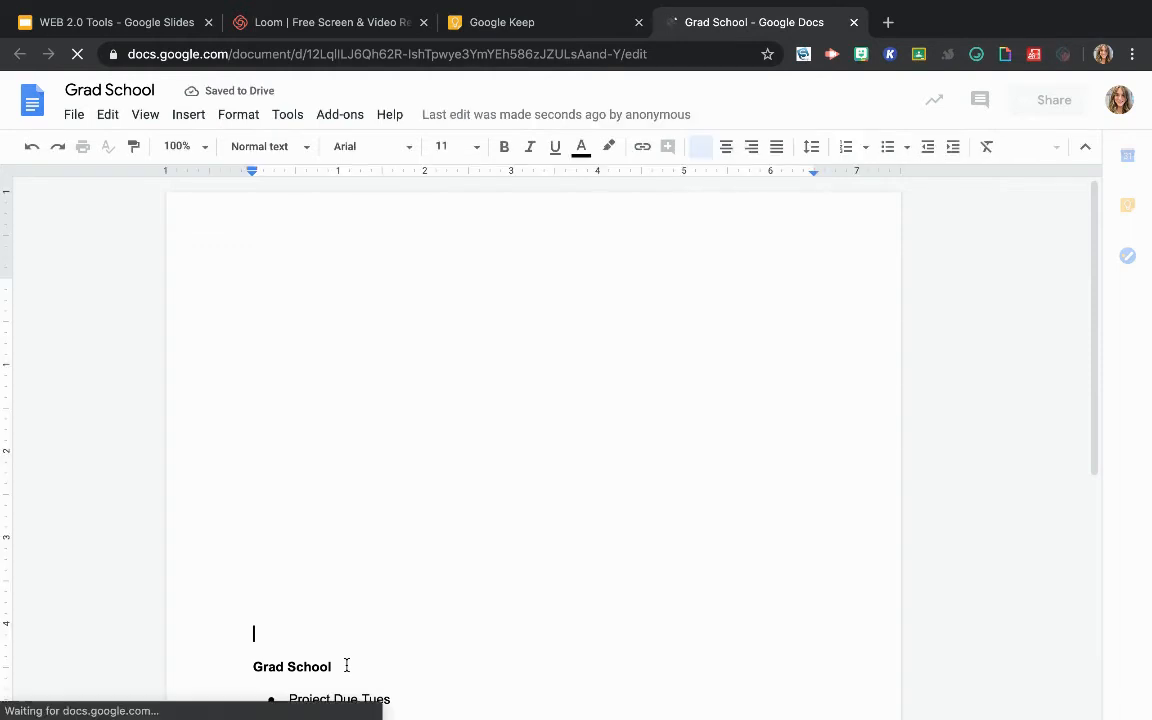
pyautogui.scroll(-4, 468, 666)
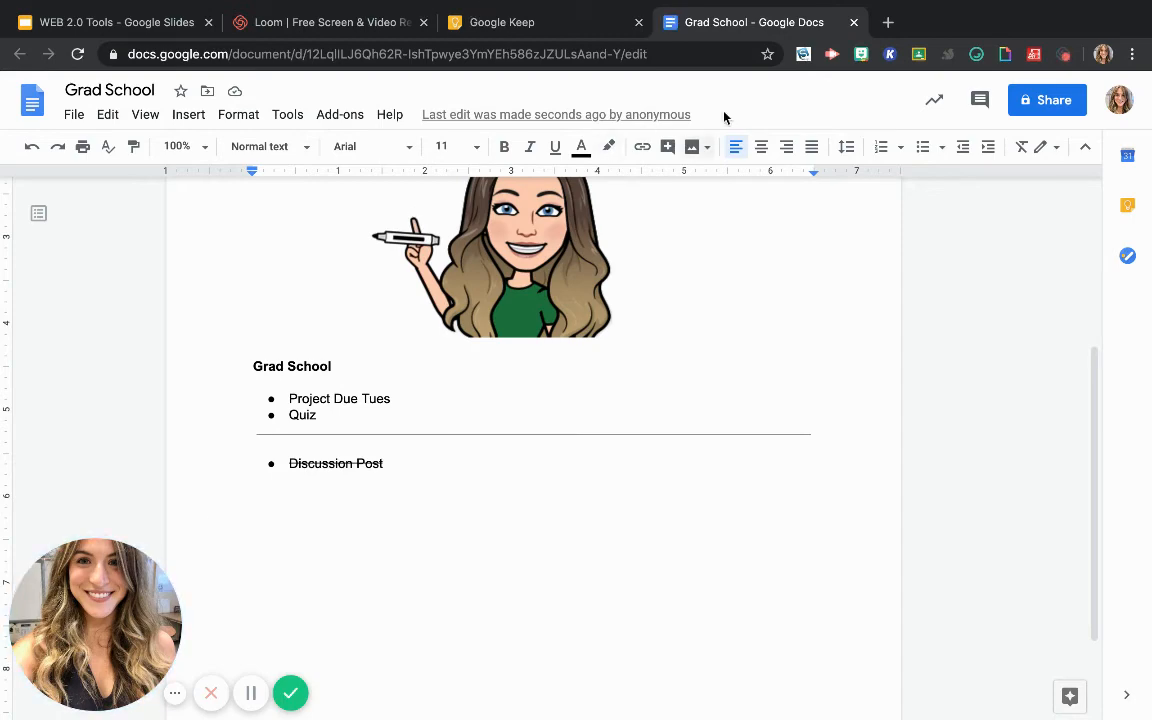
pyautogui.click(853, 22)
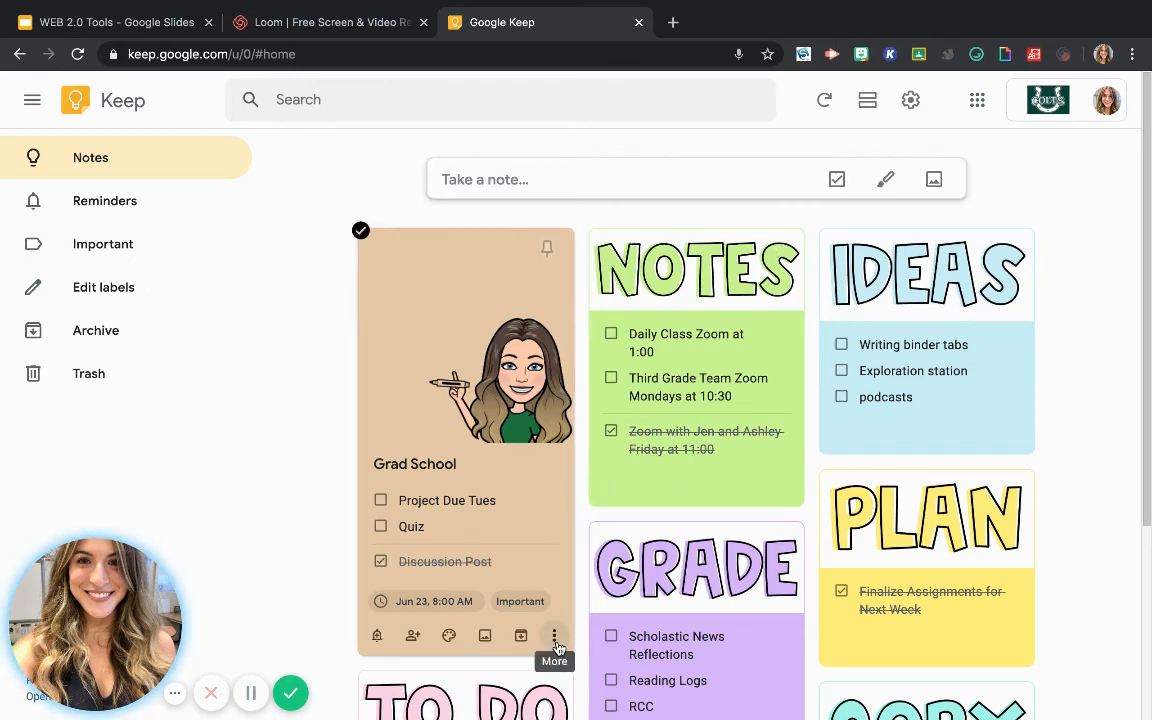
# Step: Delete the Grad School note from the notes overview
pyautogui.click(555, 640)
pyautogui.click(583, 388)
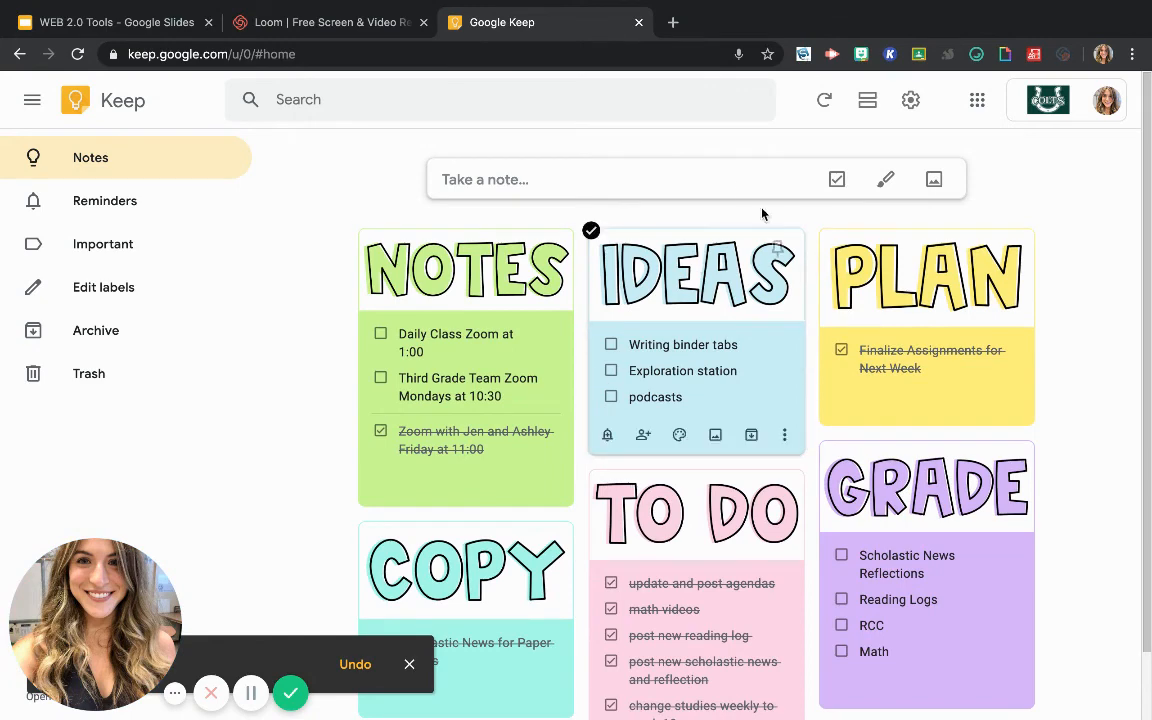
# Step: Create a pinned checklist note titled "hi" without any list items
pyautogui.click(837, 182)
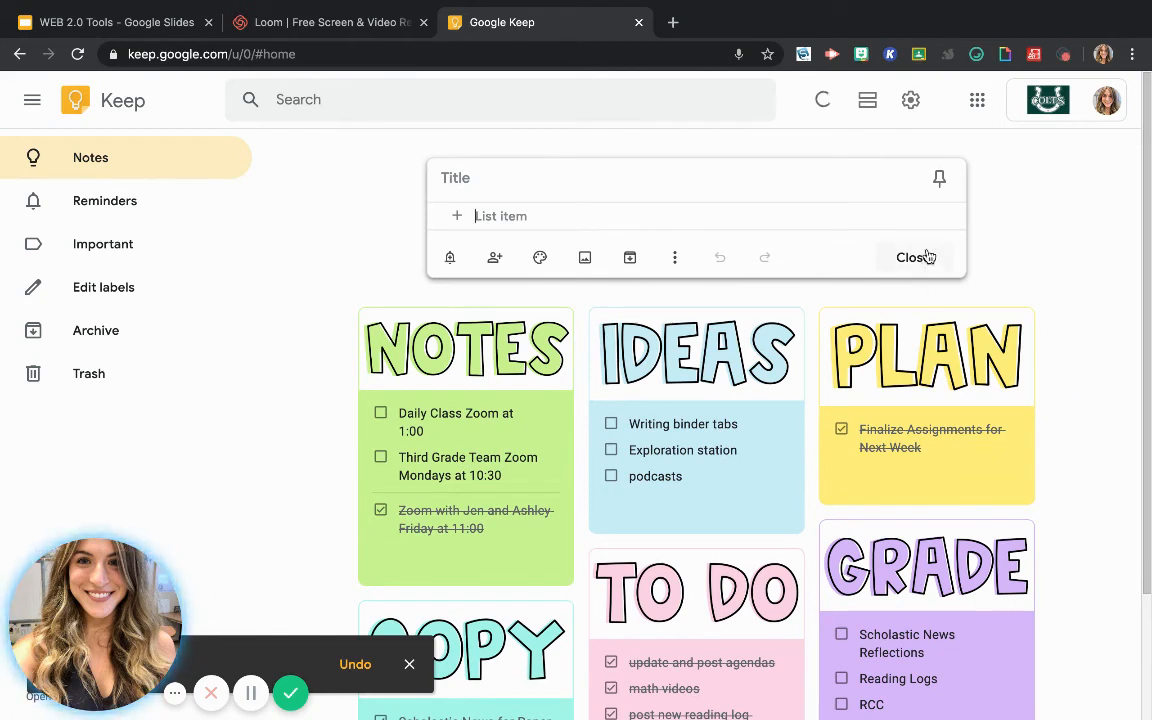
pyautogui.click(942, 186)
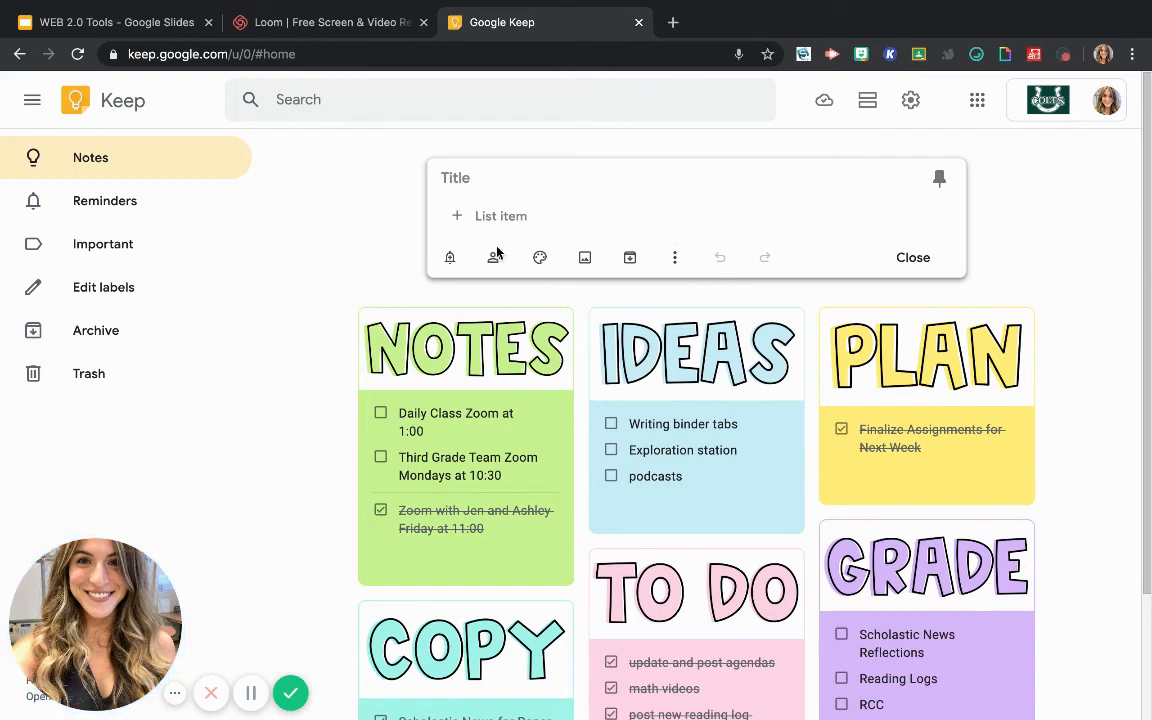
pyautogui.click(478, 177)
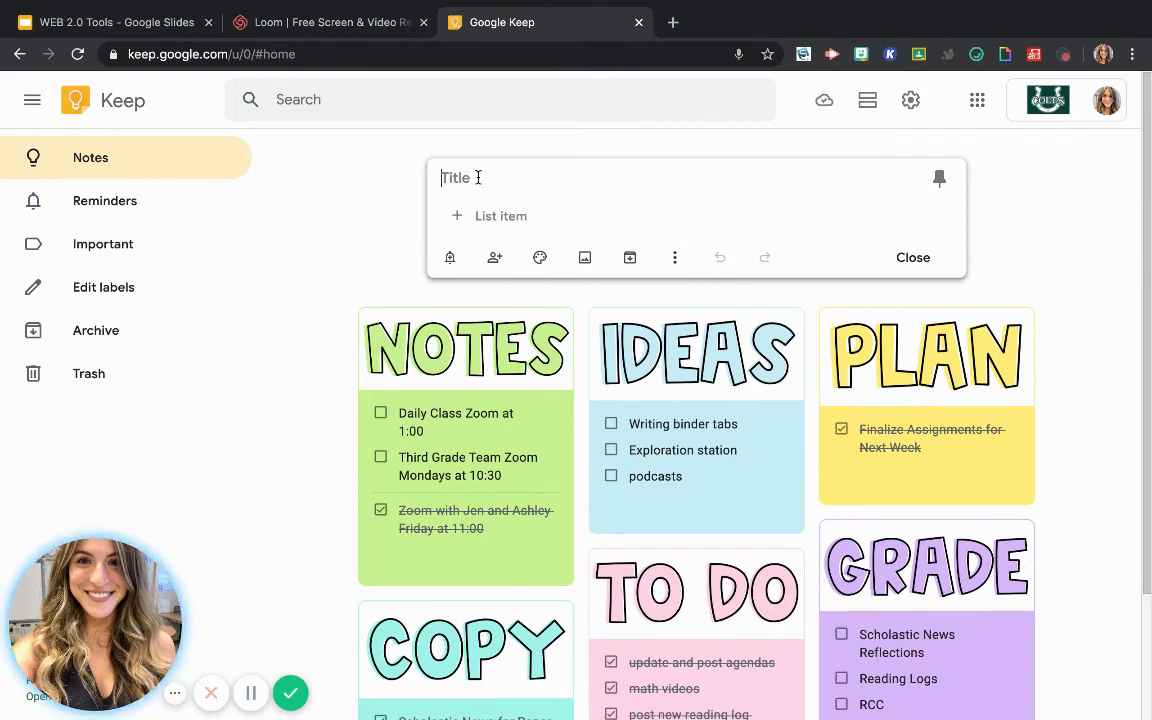
pyautogui.write('hi')
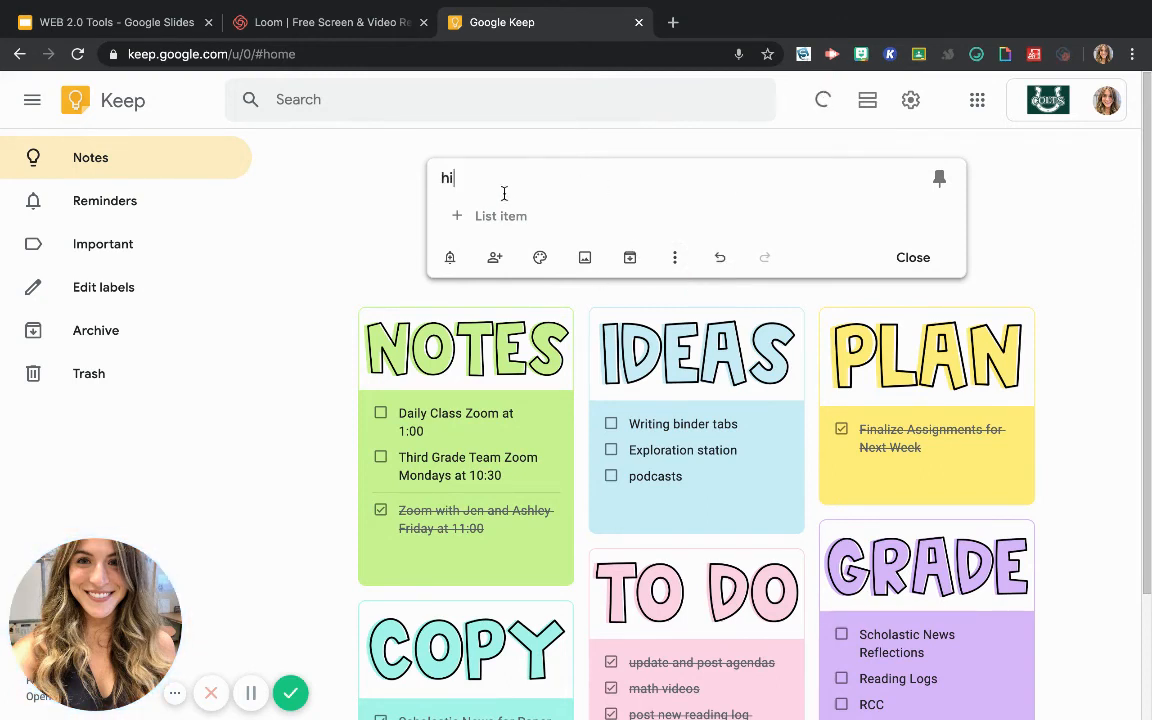
pyautogui.click(939, 178)
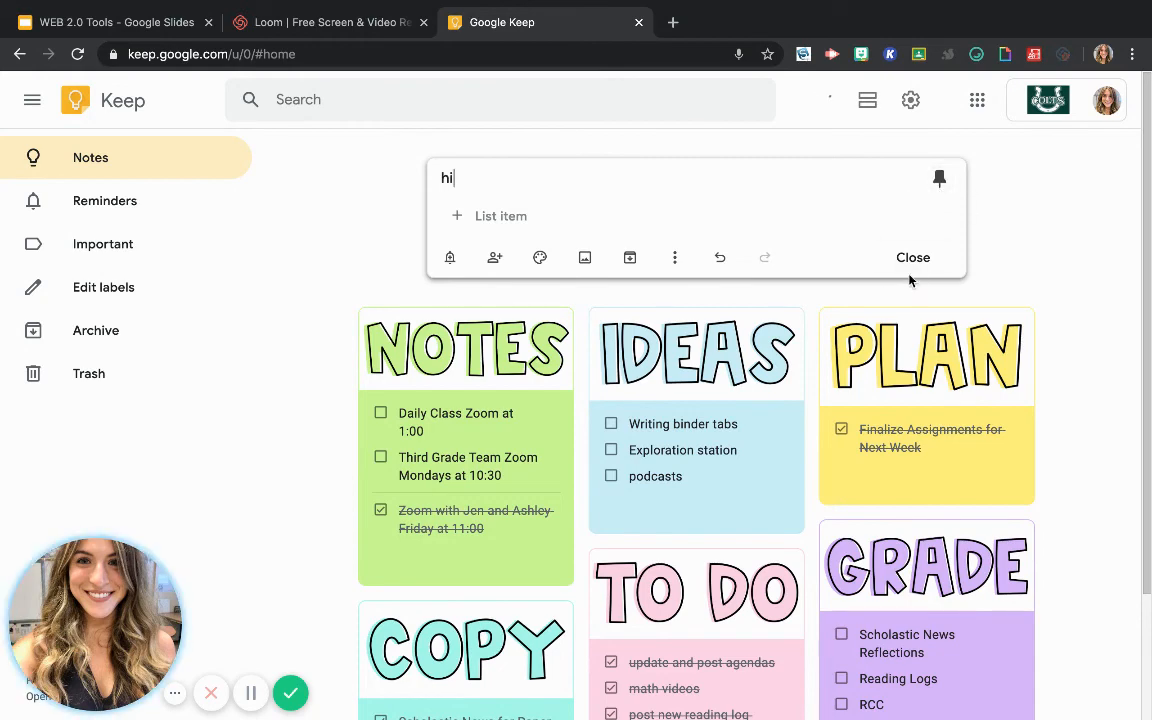
pyautogui.click(910, 257)
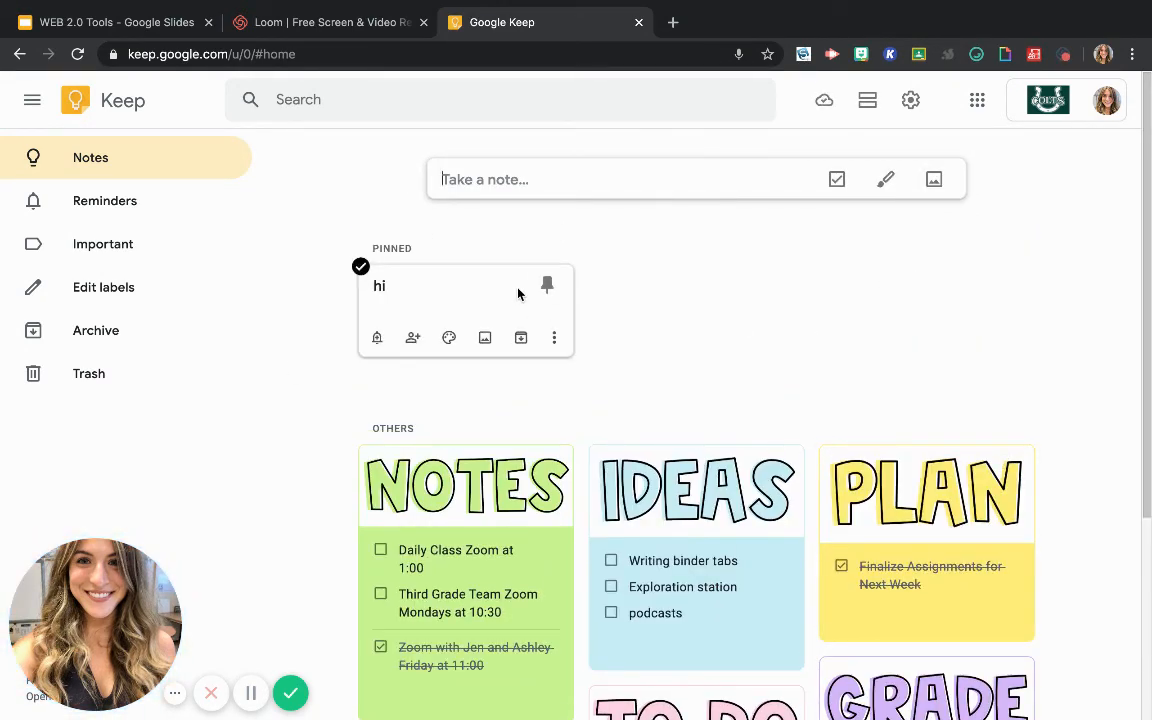
# Step: Reorder the unpinned notes so that the Ideas note comes first, ahead of the Notes note
pyautogui.scroll(-2, 506, 342)
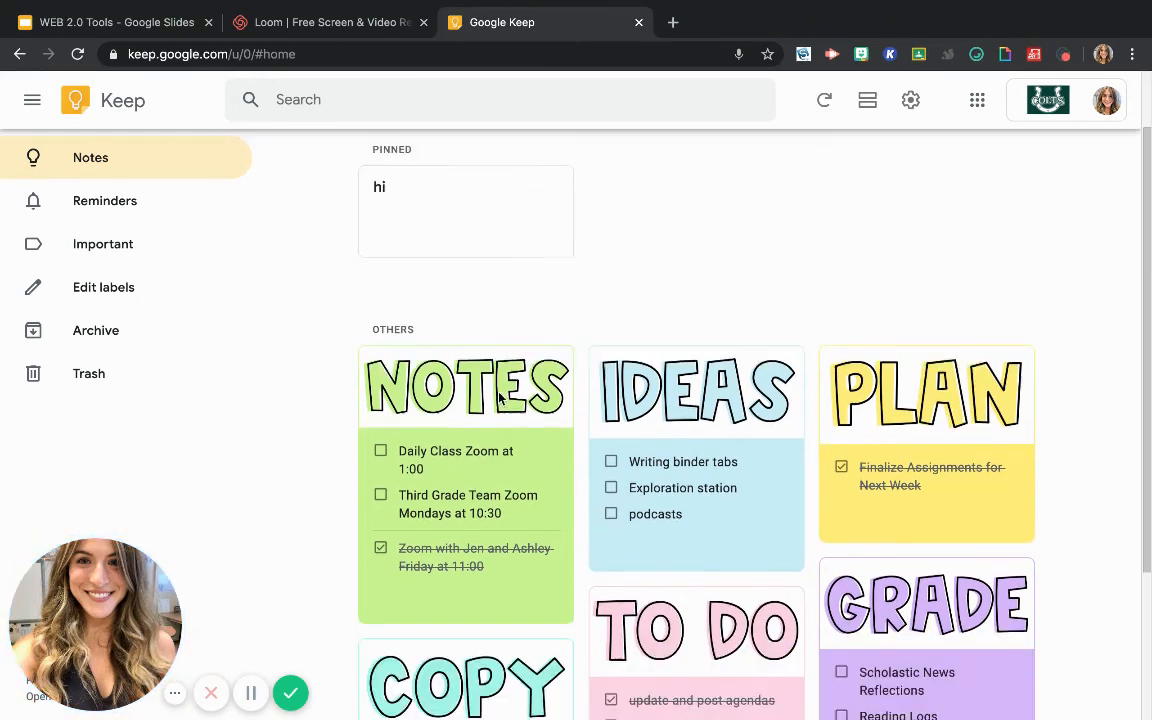
pyautogui.moveTo(586, 334); pyautogui.dragTo(735, 290)
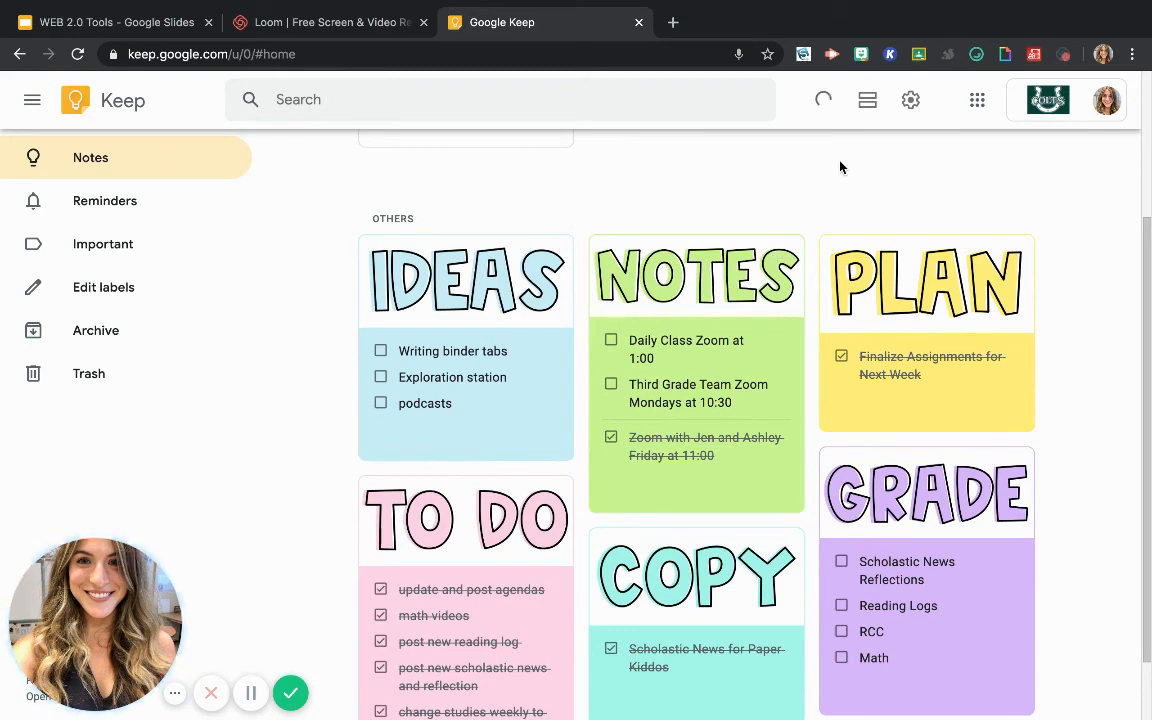
# Step: Delete the pinned "hi" note
pyautogui.scroll(2, 838, 167)
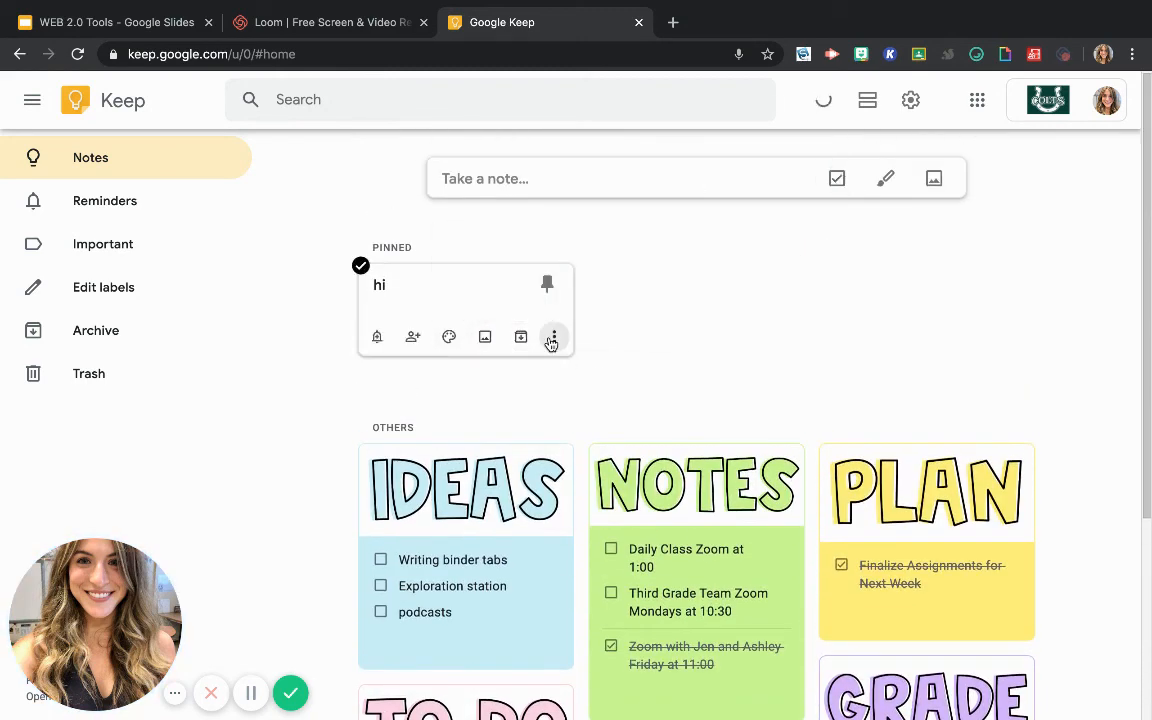
pyautogui.click(553, 340)
pyautogui.click(569, 378)
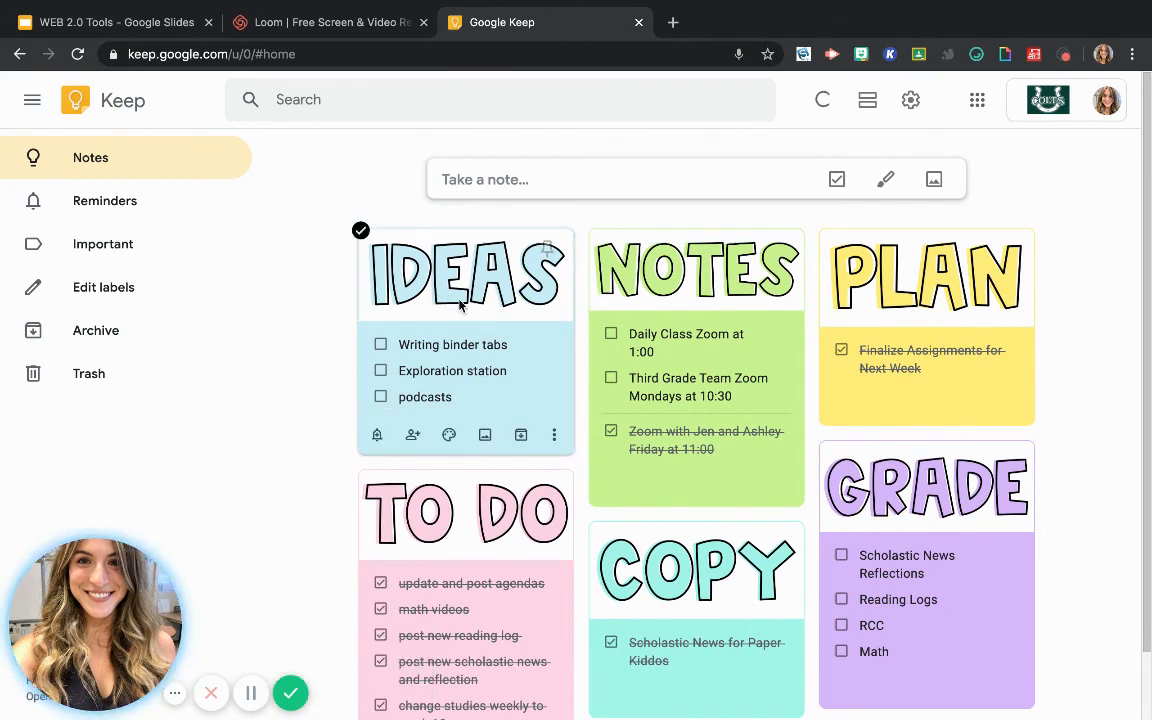
# Step: Create a new image note from image-removebg-preview (20).png in Downloads, leaving its title and text empty
pyautogui.click(940, 189)
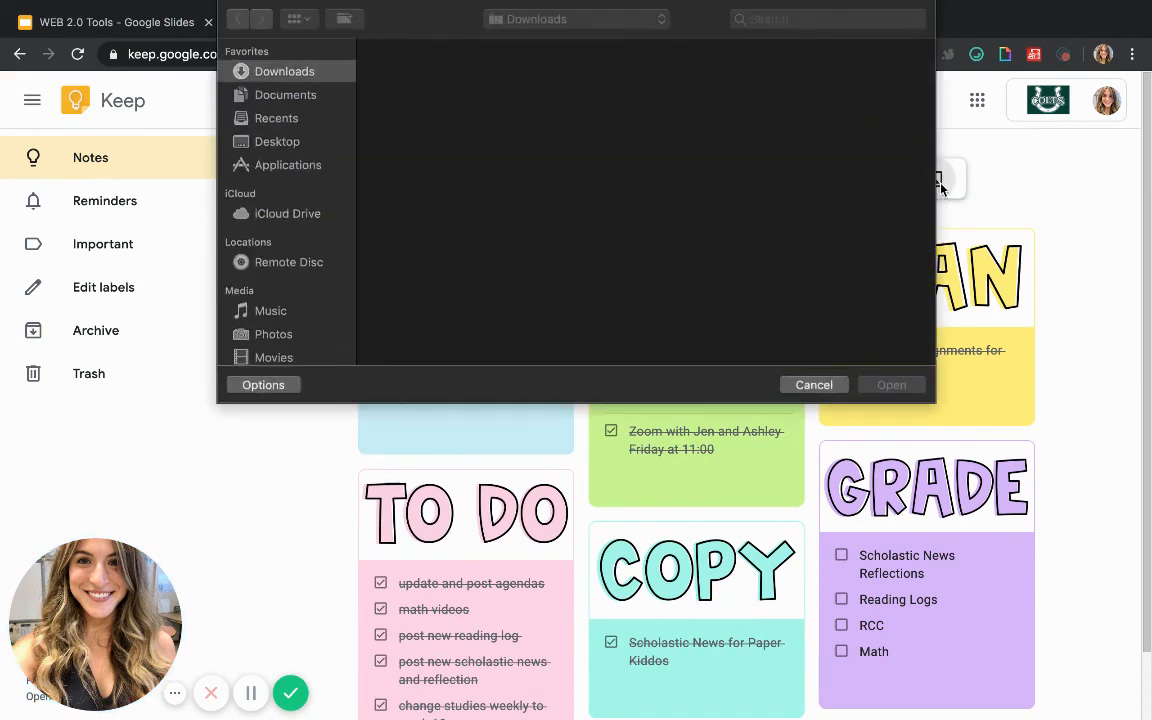
pyautogui.scroll(-3, 617, 293)
pyautogui.scroll(-8, 617, 293)
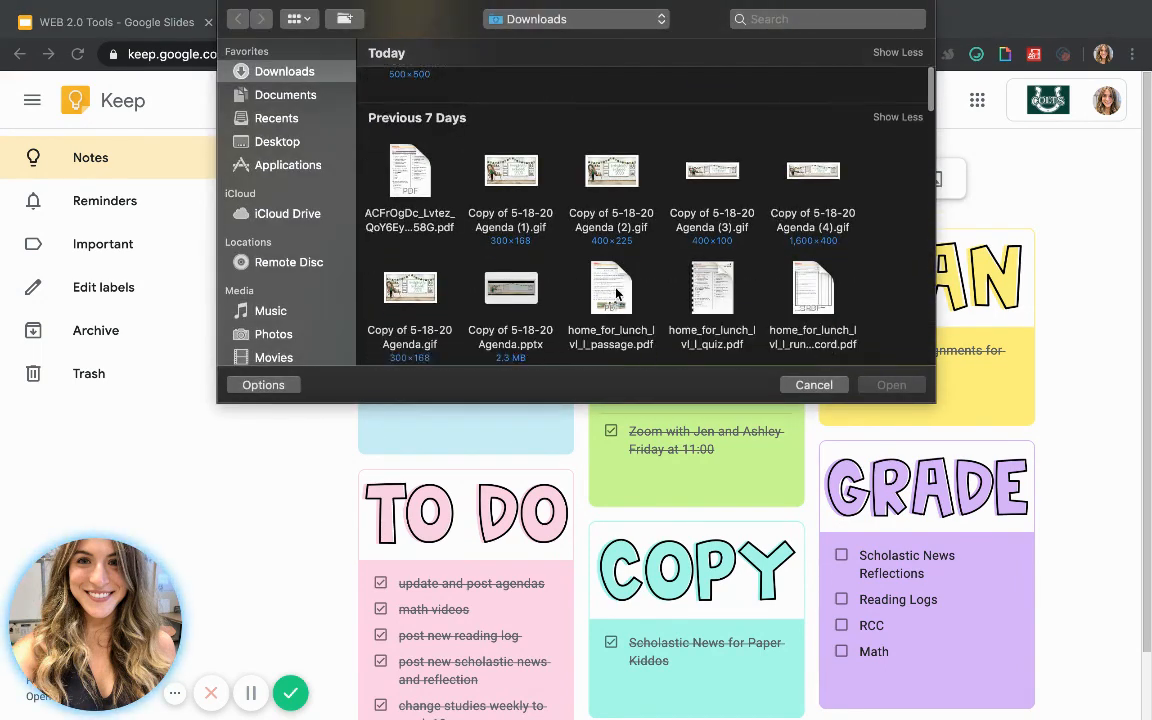
pyautogui.click(695, 152)
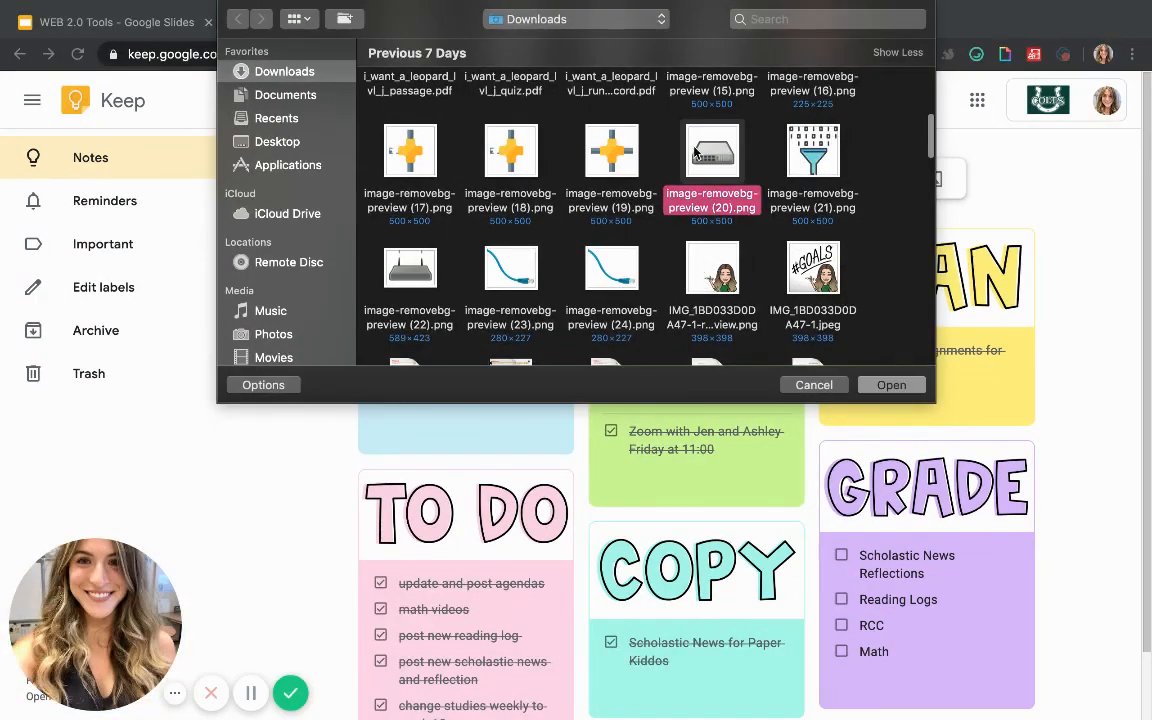
pyautogui.click(890, 385)
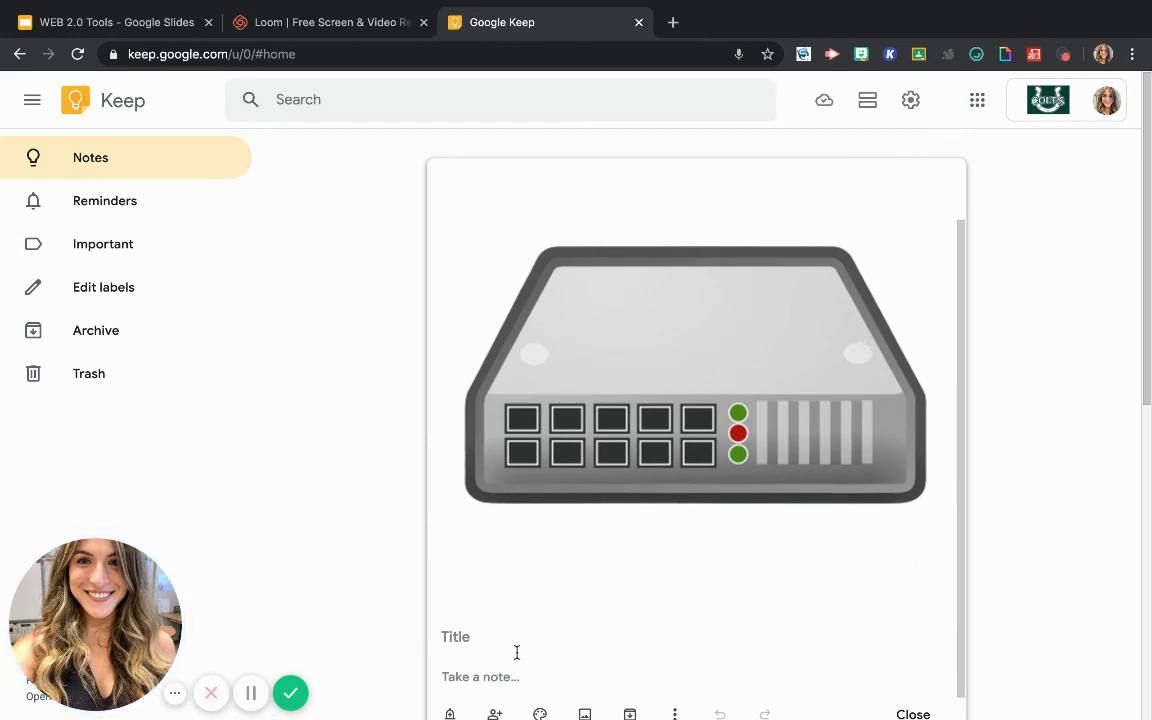
pyautogui.click(912, 712)
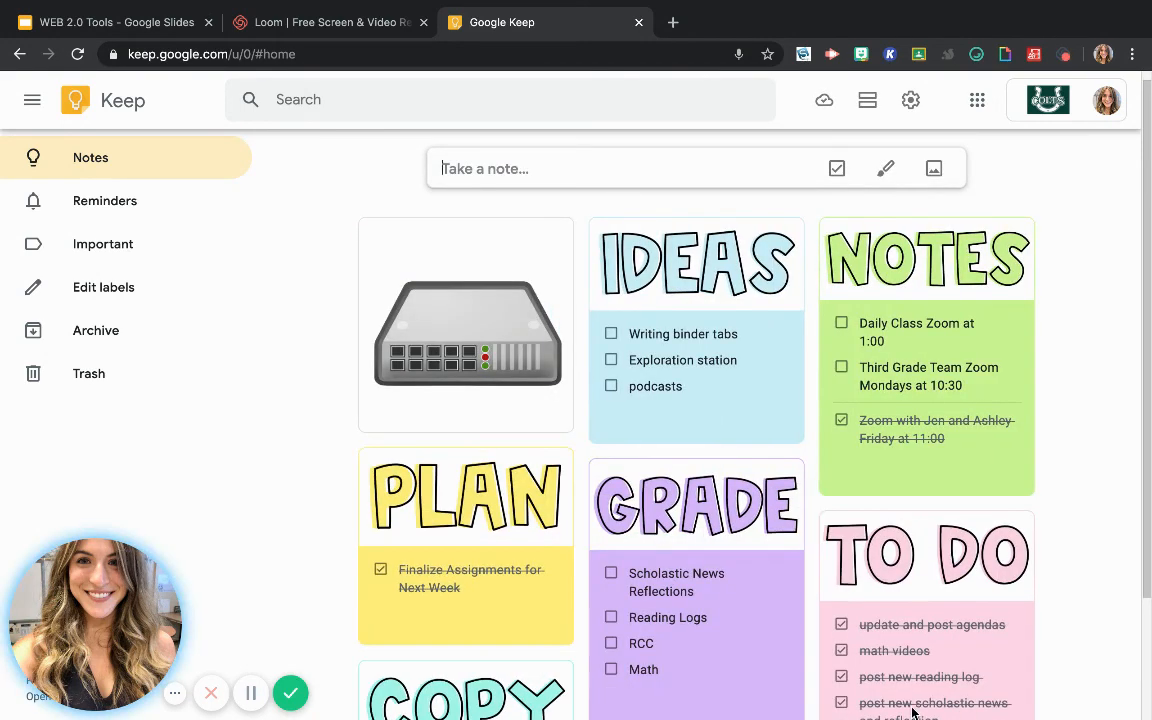
# Step: Delete the image note showing the network device
pyautogui.click(555, 414)
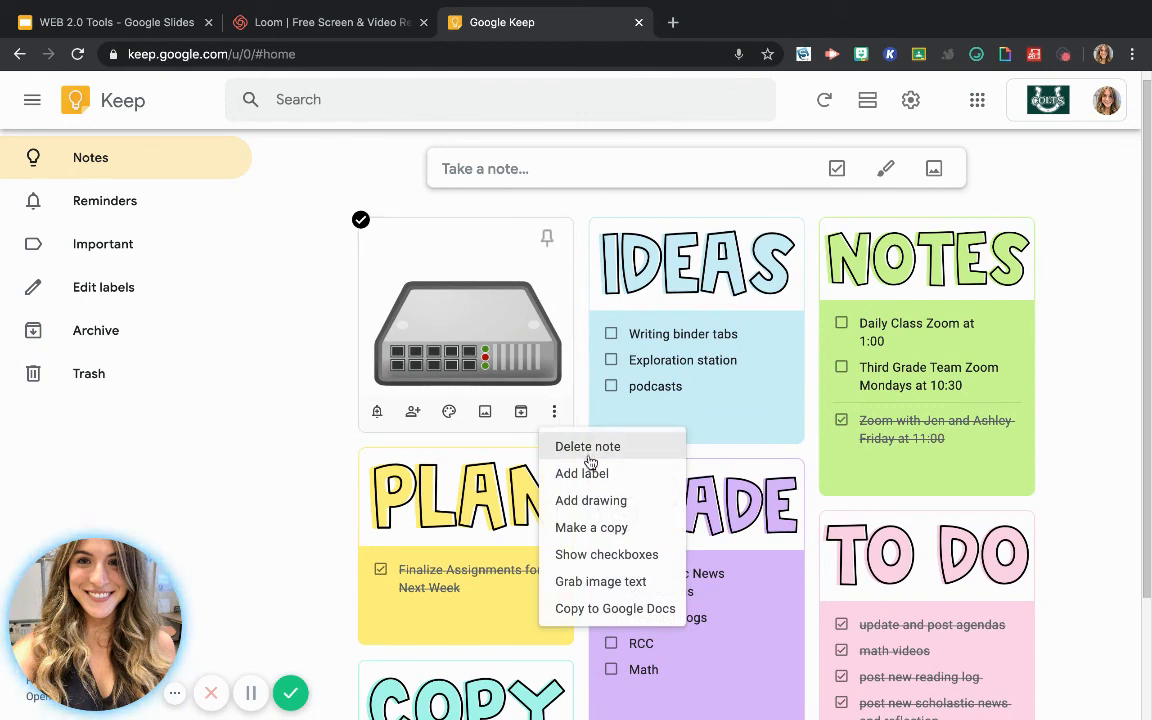
pyautogui.click(588, 447)
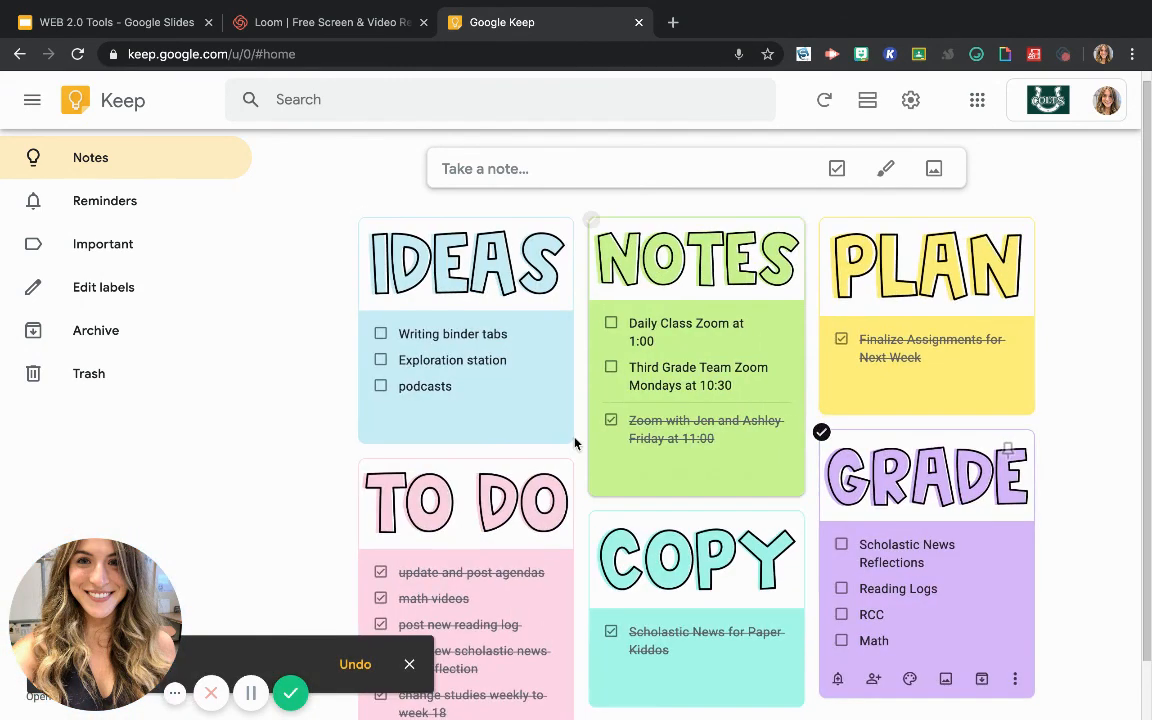